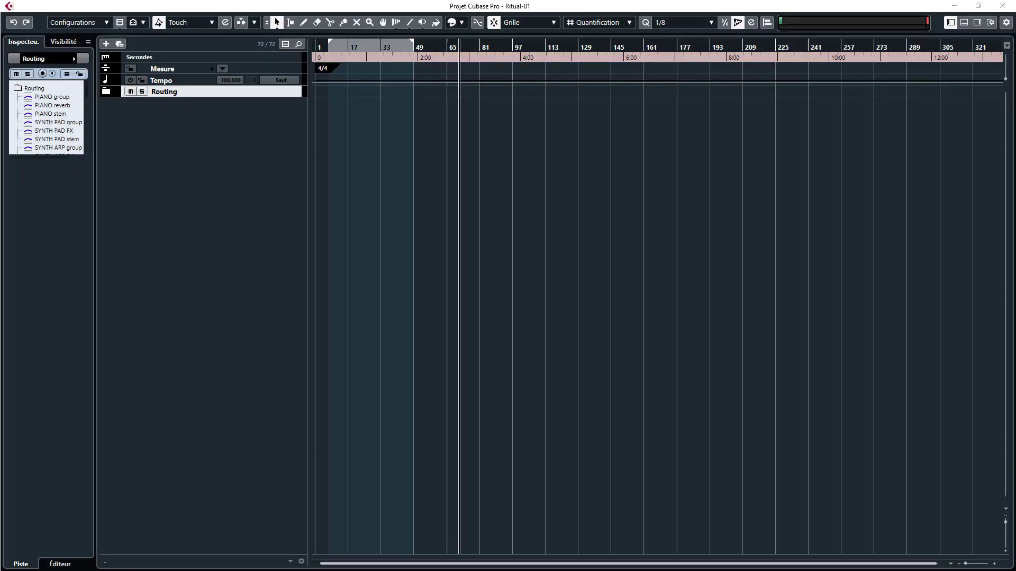
- Switch to Acrobat Reader to show the routing diagram in Doc1 (1) 2.pdf
key(alt+Tab)
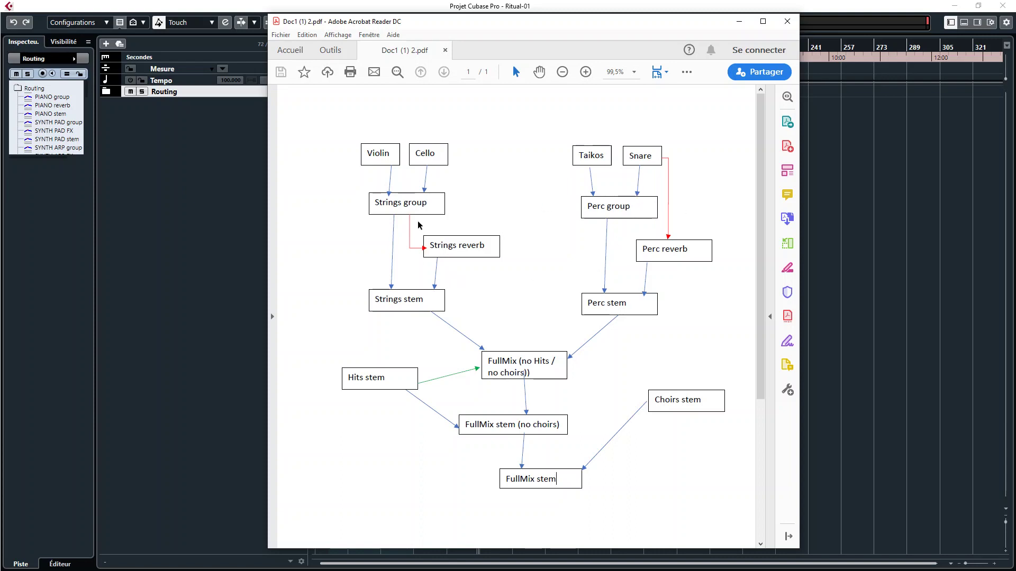
- Expand the Routing folder and inspect the PIANO, SYNTH PAD and SYNTH ARP group tracks
click(241, 220)
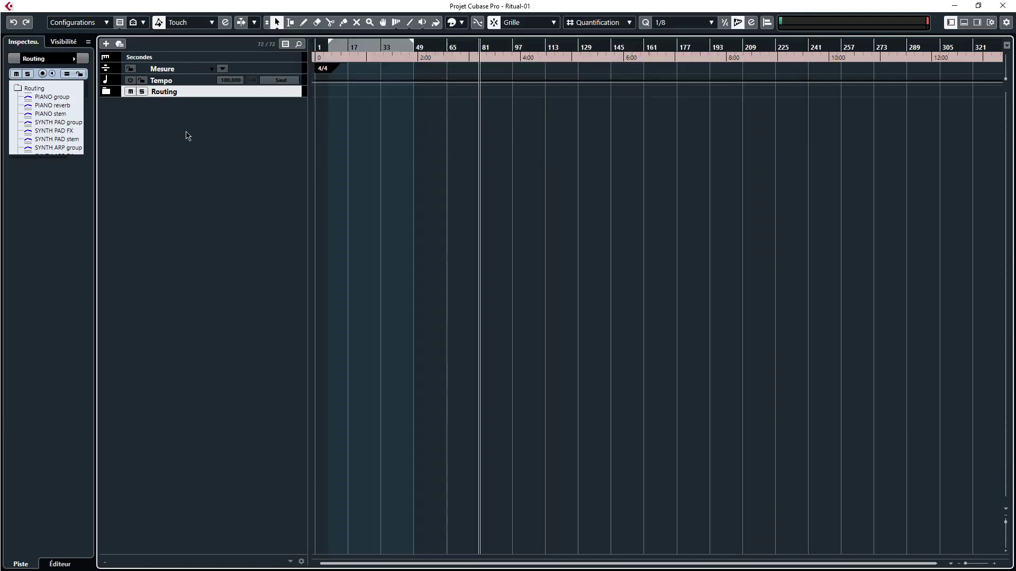
click(109, 90)
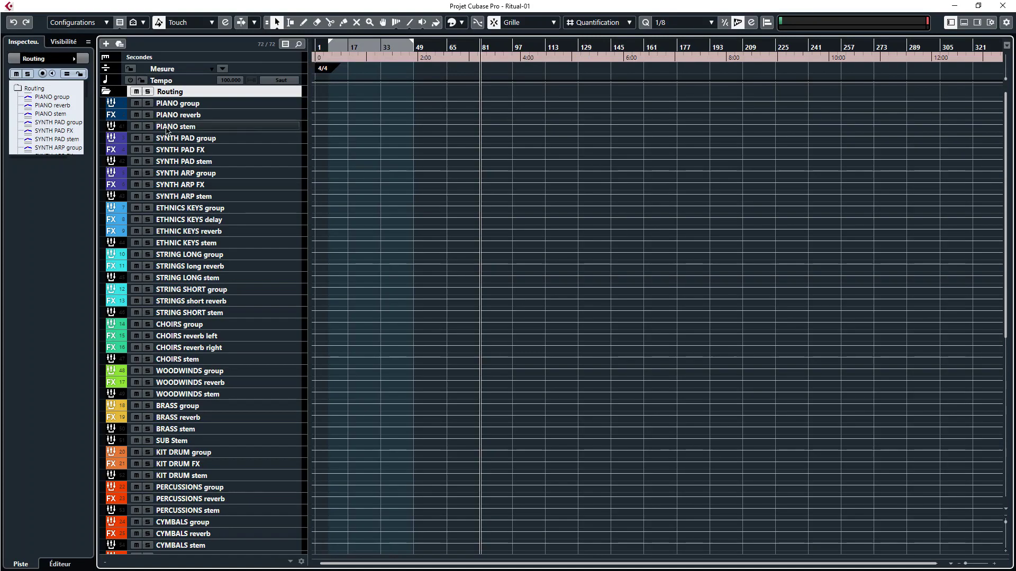
click(207, 103)
click(193, 139)
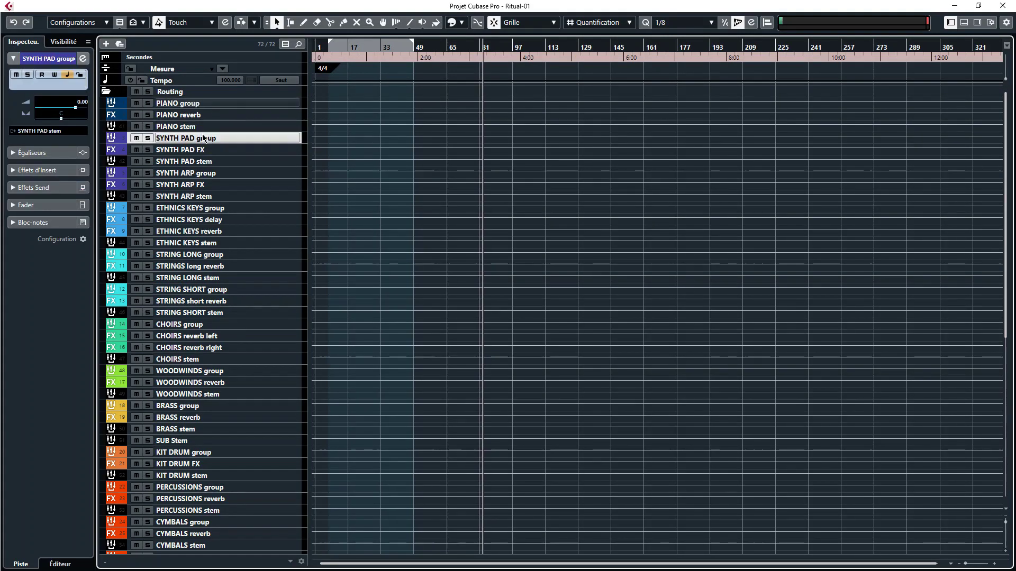
click(200, 173)
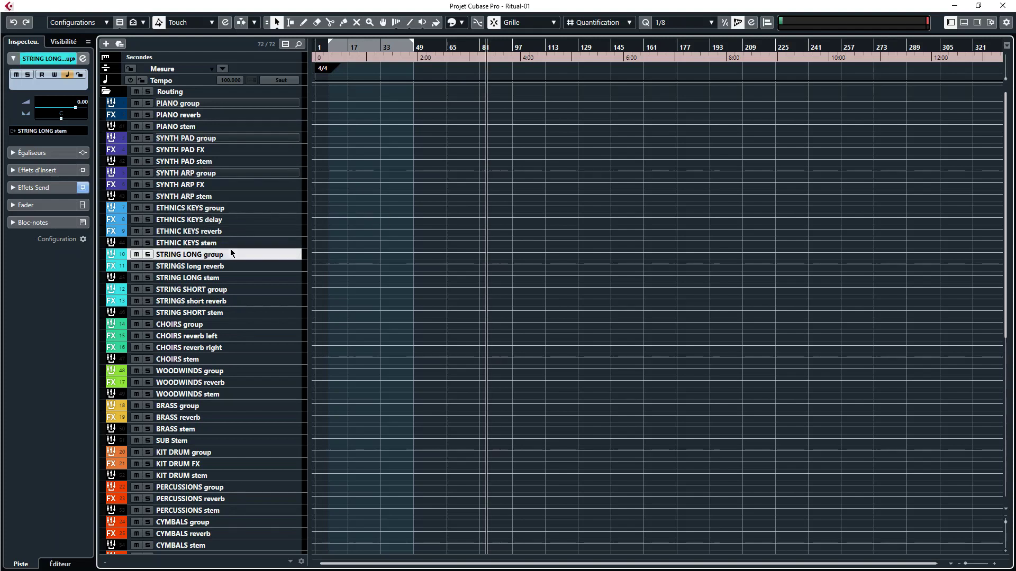
- Inspect the STRING SHORT, CHOIRS, WOODWINDS and BRASS group tracks, then return to the diagram PDF
click(233, 290)
click(216, 324)
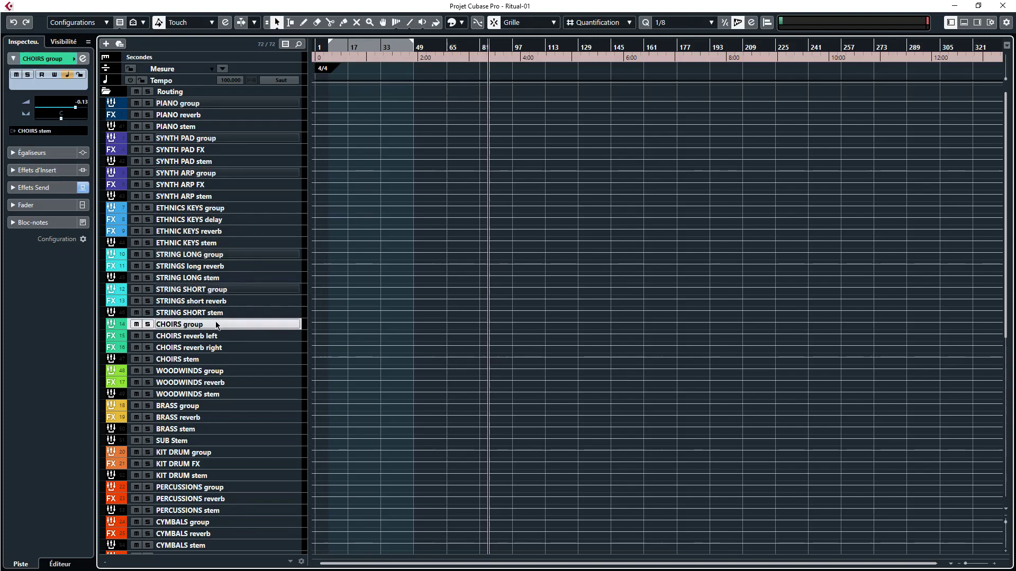
click(212, 370)
click(205, 405)
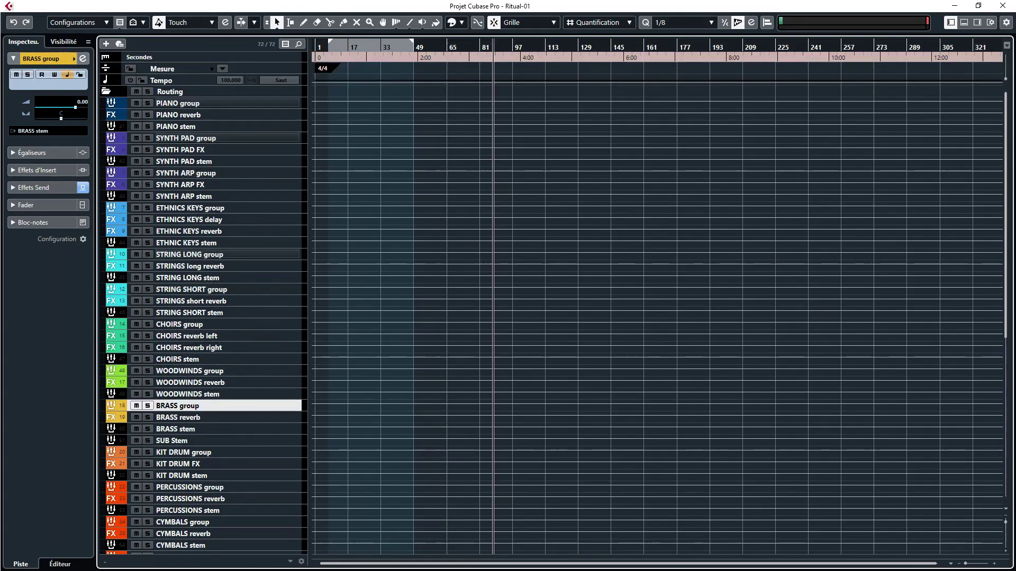
key(alt+Tab)
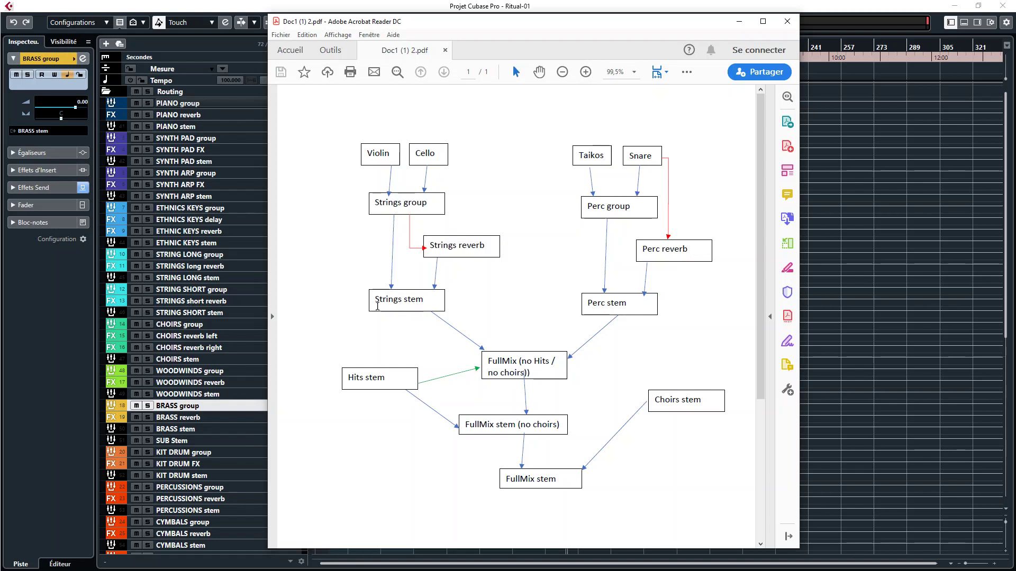
drag(374, 299, 433, 293)
click(446, 306)
click(188, 278)
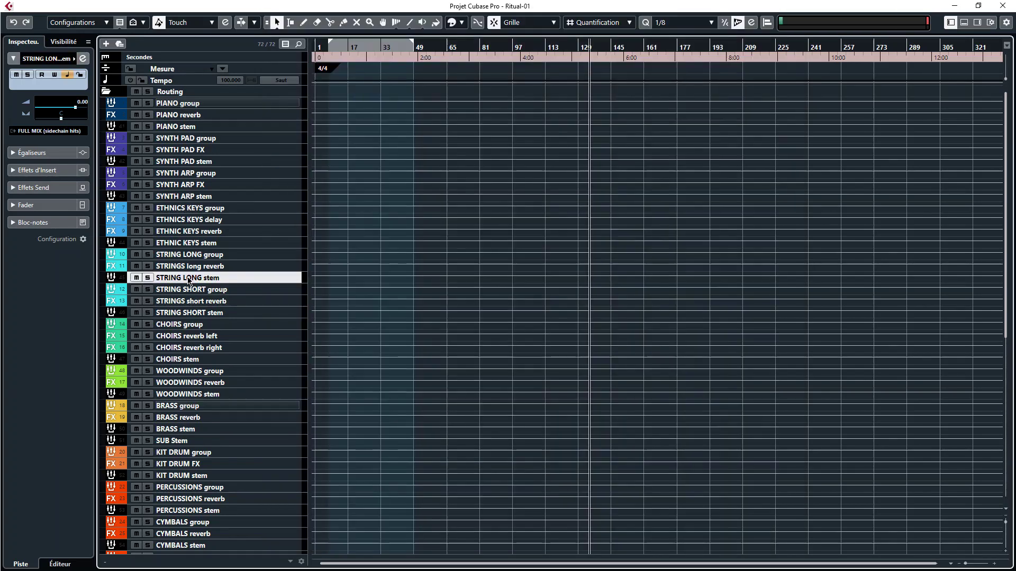
click(188, 302)
click(189, 313)
click(191, 324)
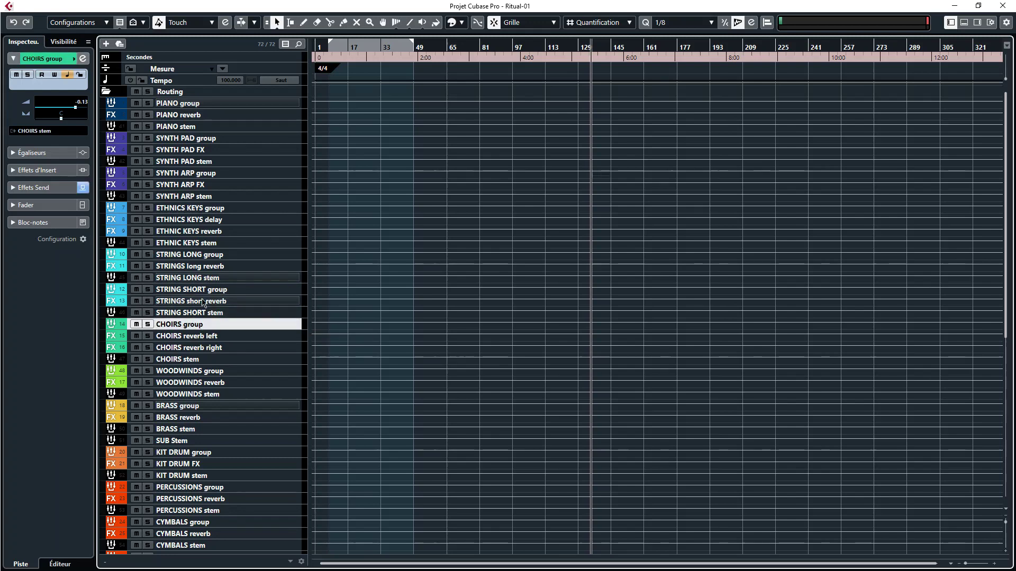
click(211, 290)
key(e)
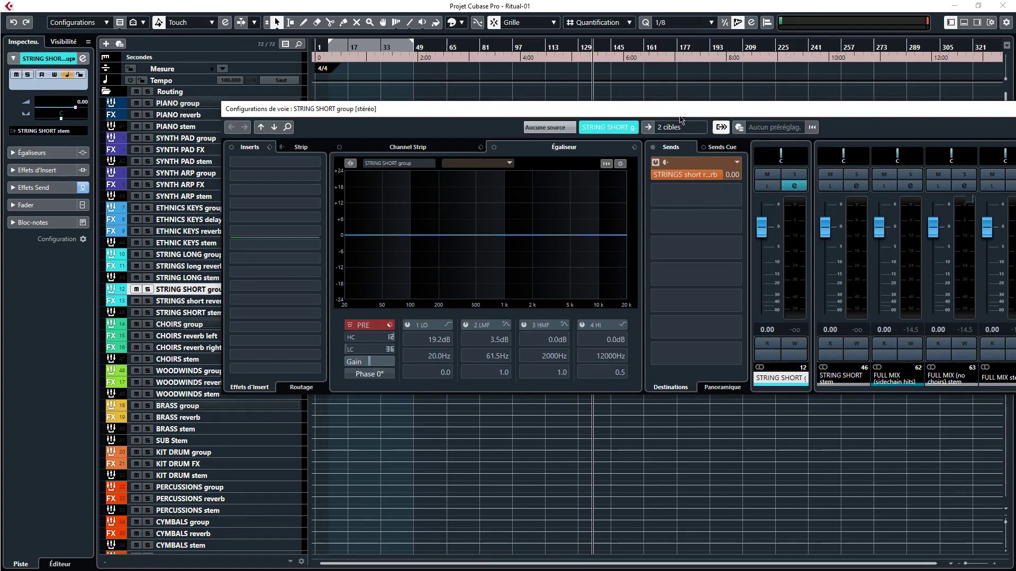
click(679, 128)
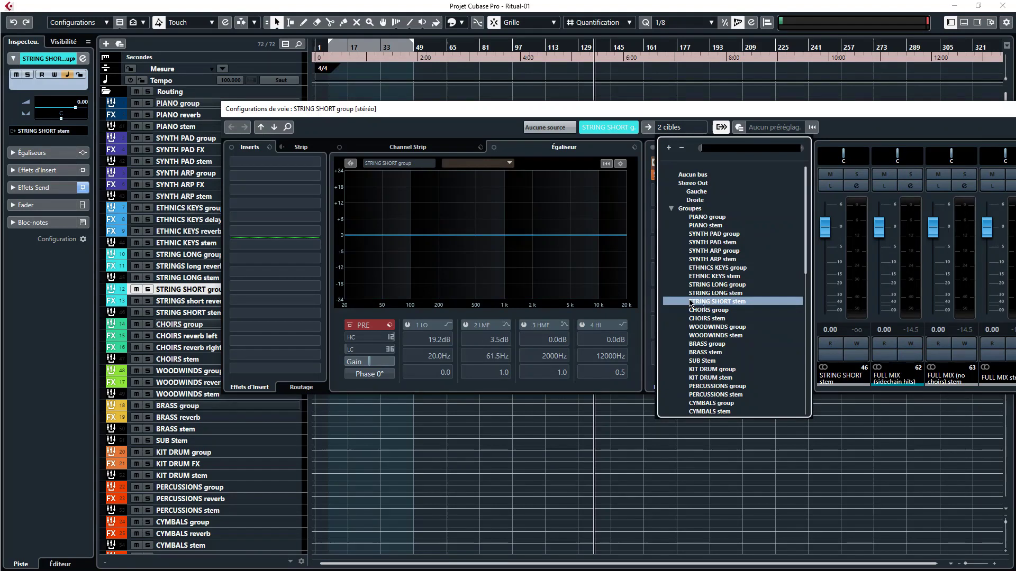
click(209, 303)
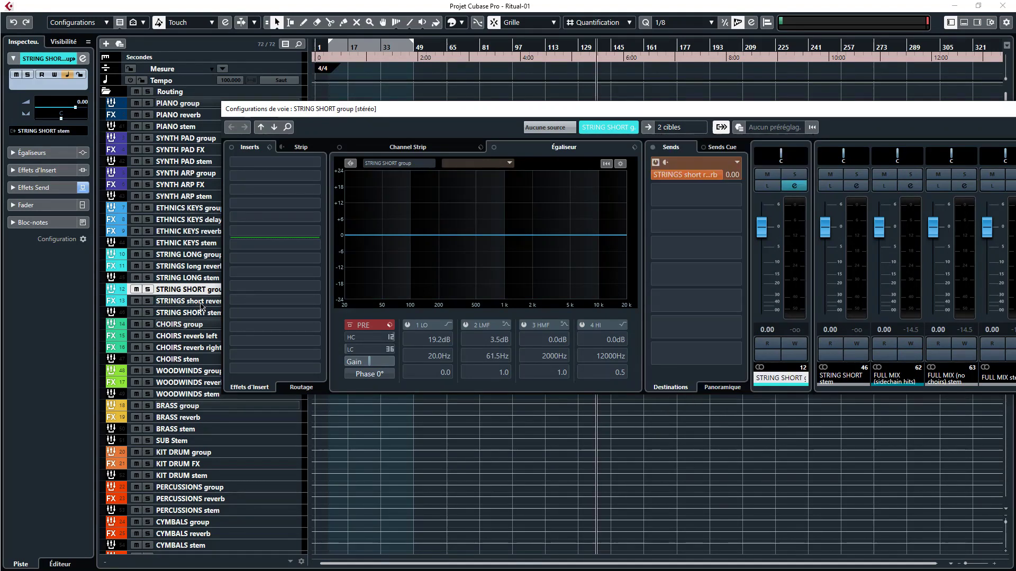
click(208, 303)
double_click(609, 127)
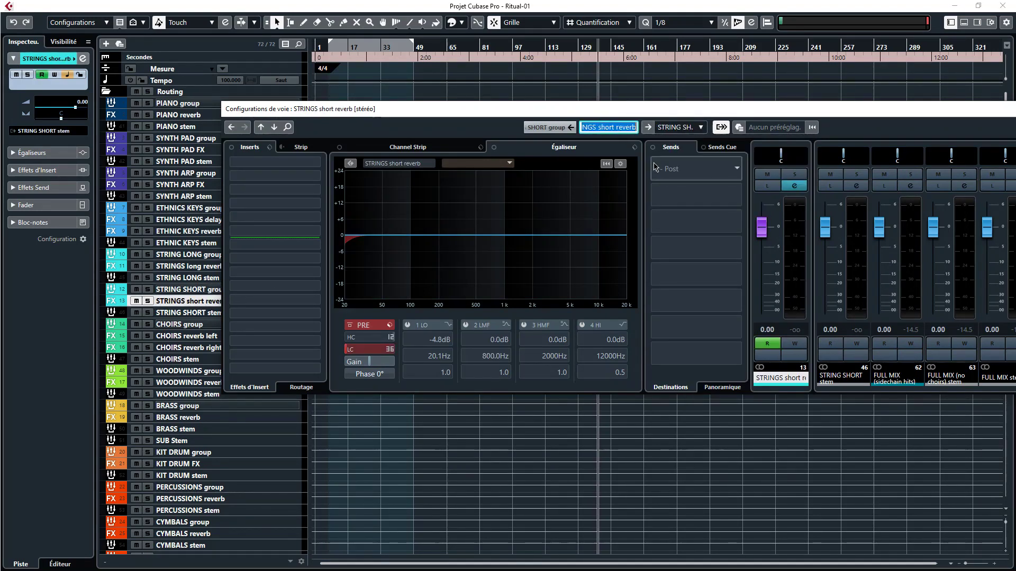
click(658, 132)
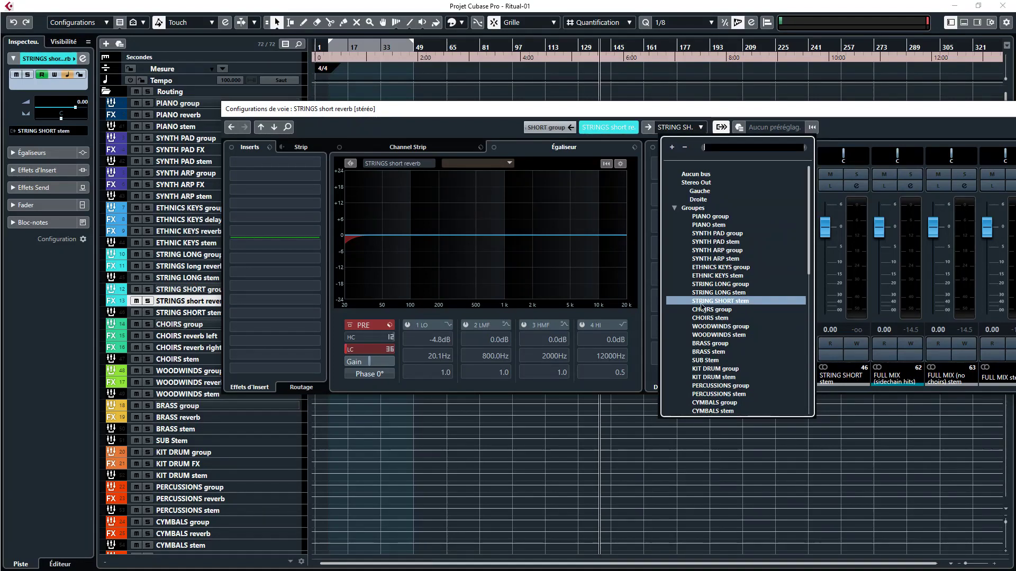
text(j)
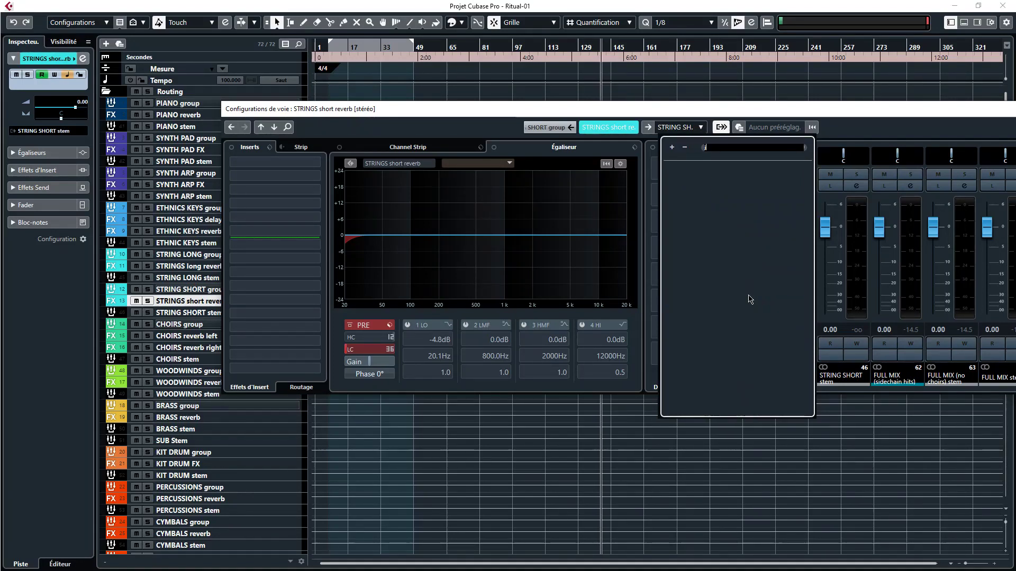
click(700, 110)
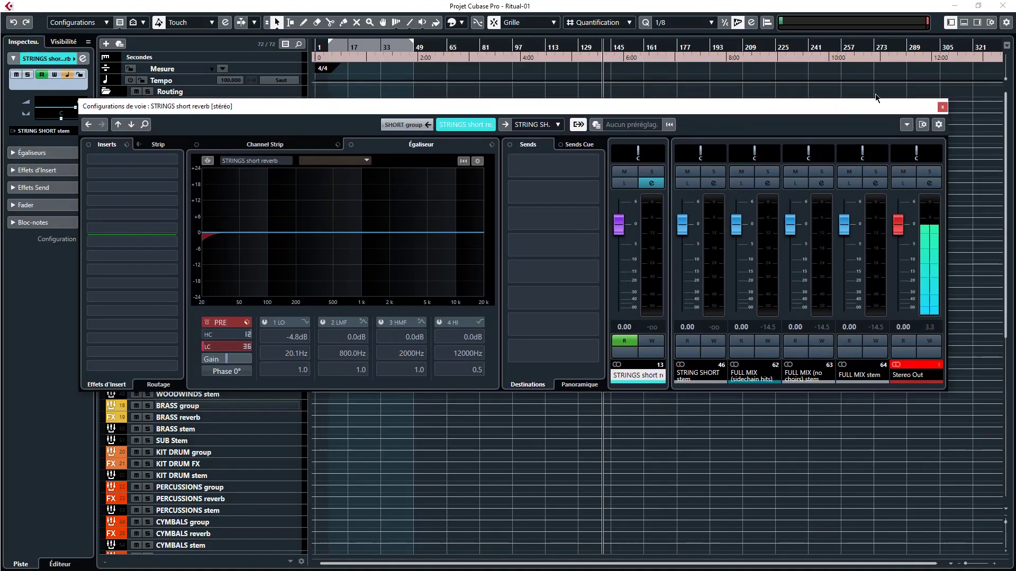
click(943, 107)
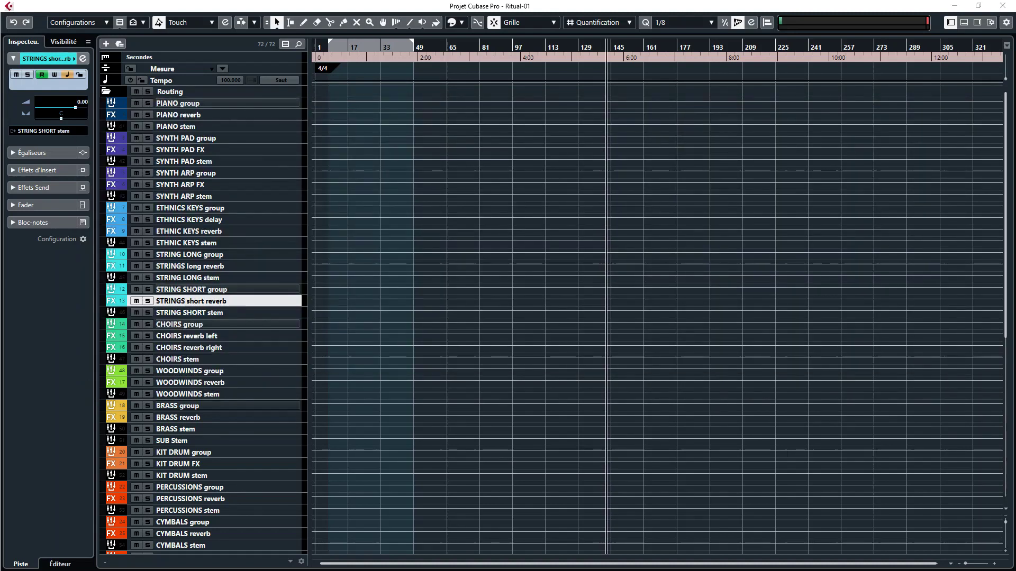
key(alt+Tab)
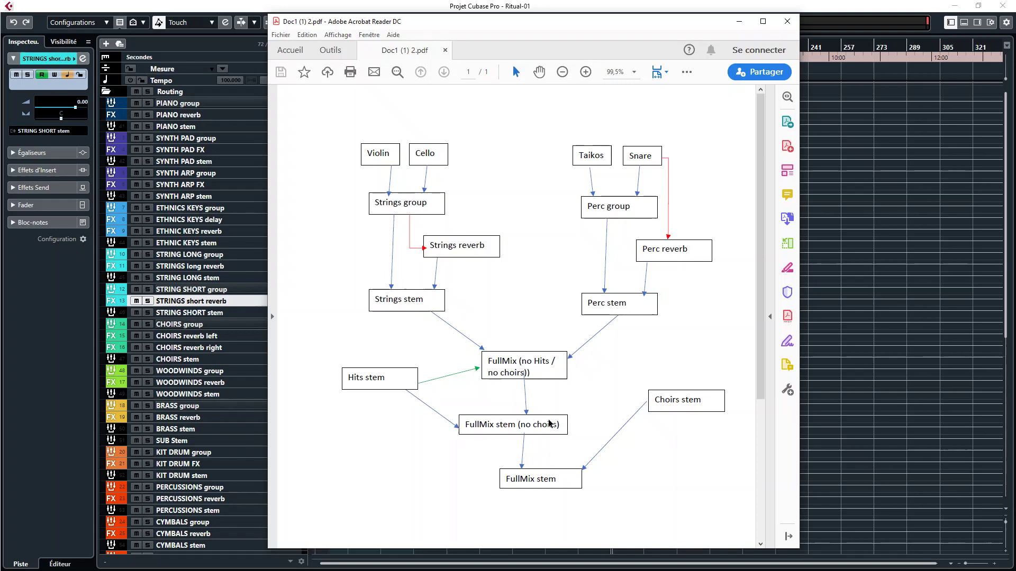
- Highlight the FullMix and FullMix stem boxes in the diagram, then select the FULL MIX (sidechain hits) track
drag(465, 423, 510, 476)
click(509, 476)
double_click(509, 477)
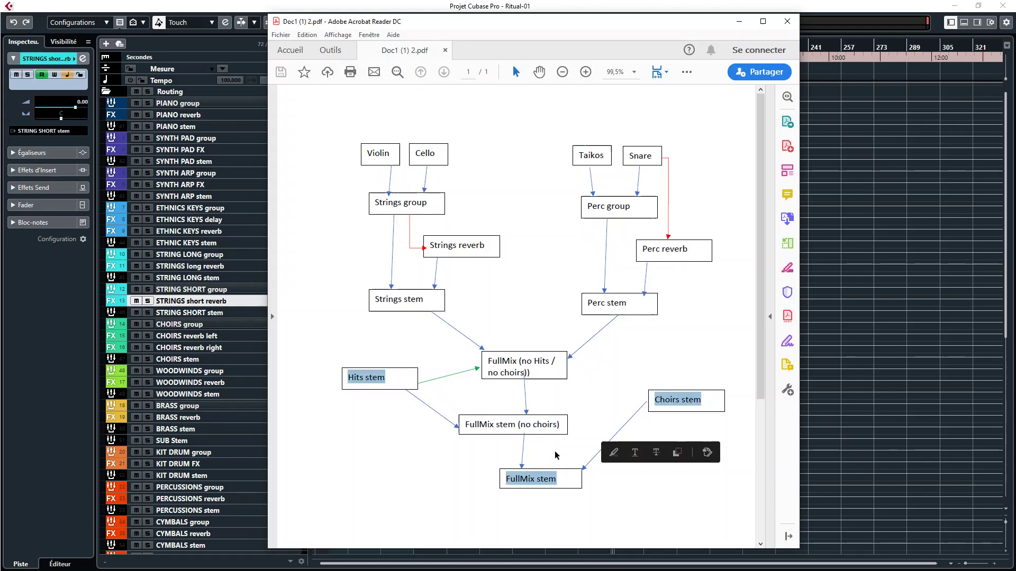
click(402, 373)
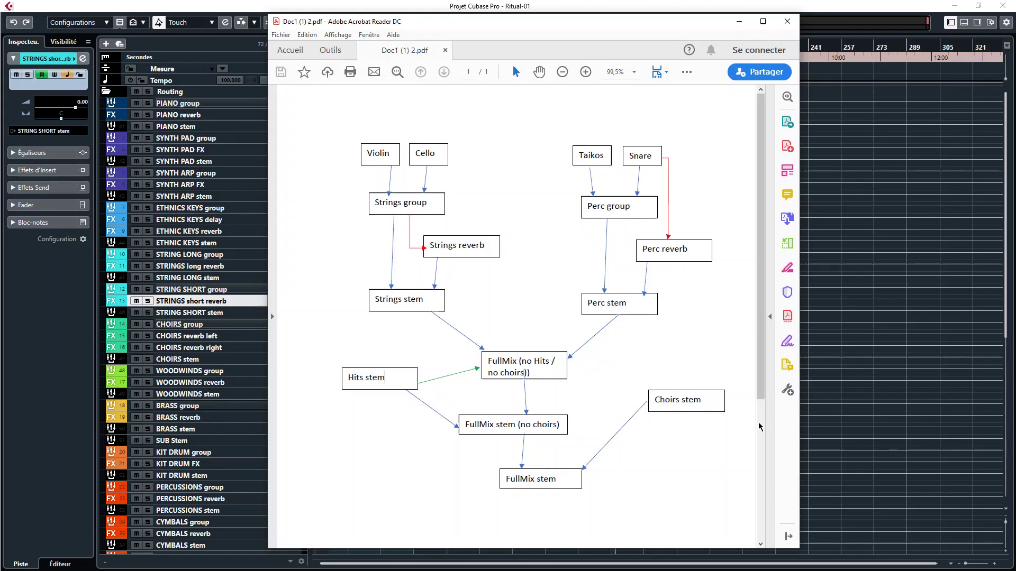
drag(534, 408, 520, 424)
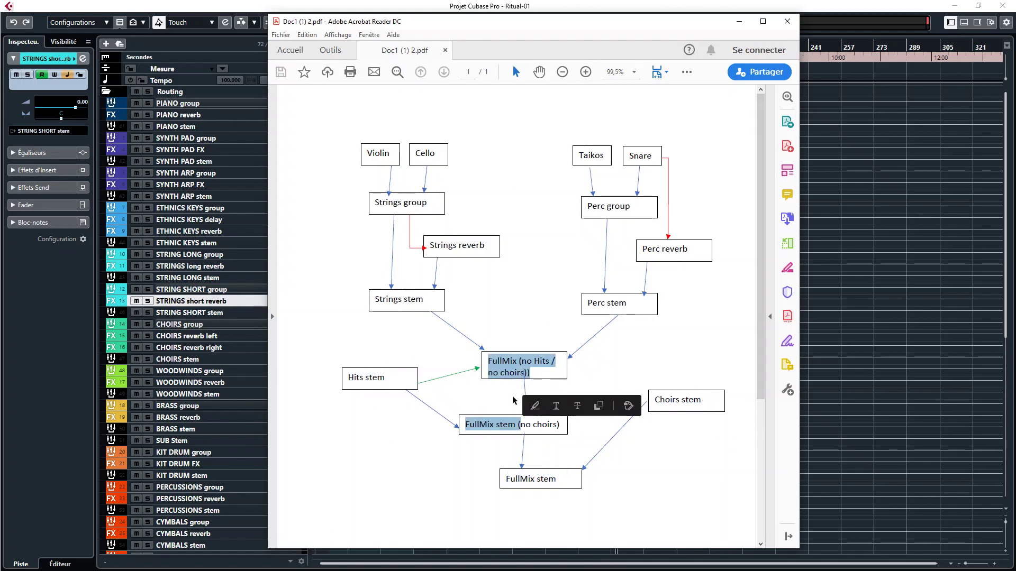
click(505, 406)
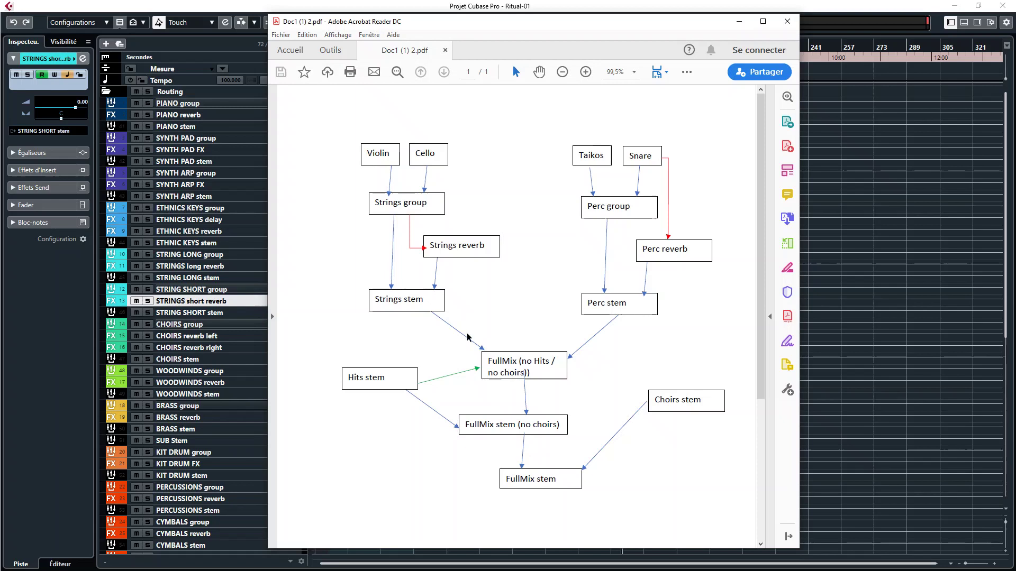
scroll(212, 306, down, 10)
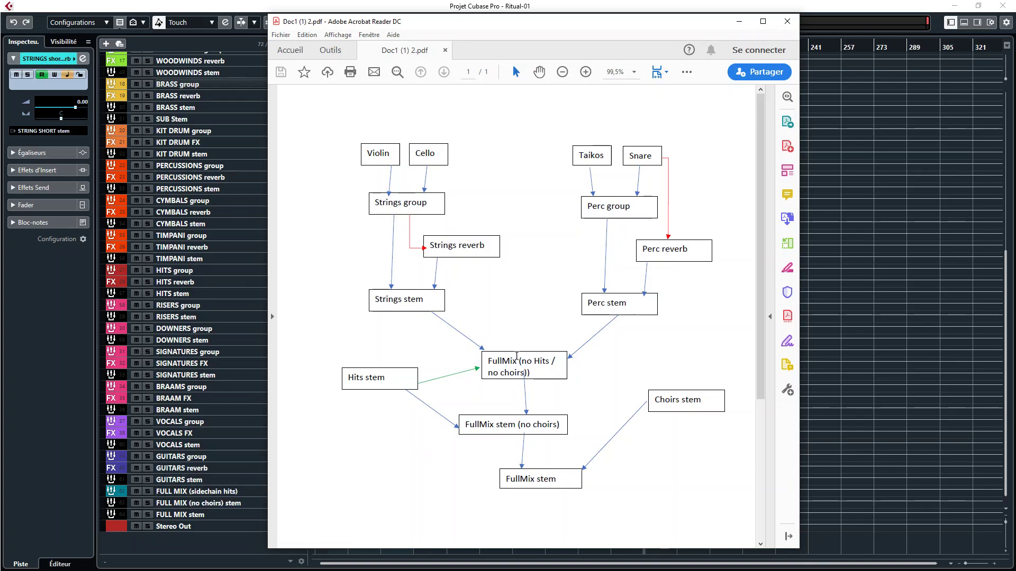
click(248, 491)
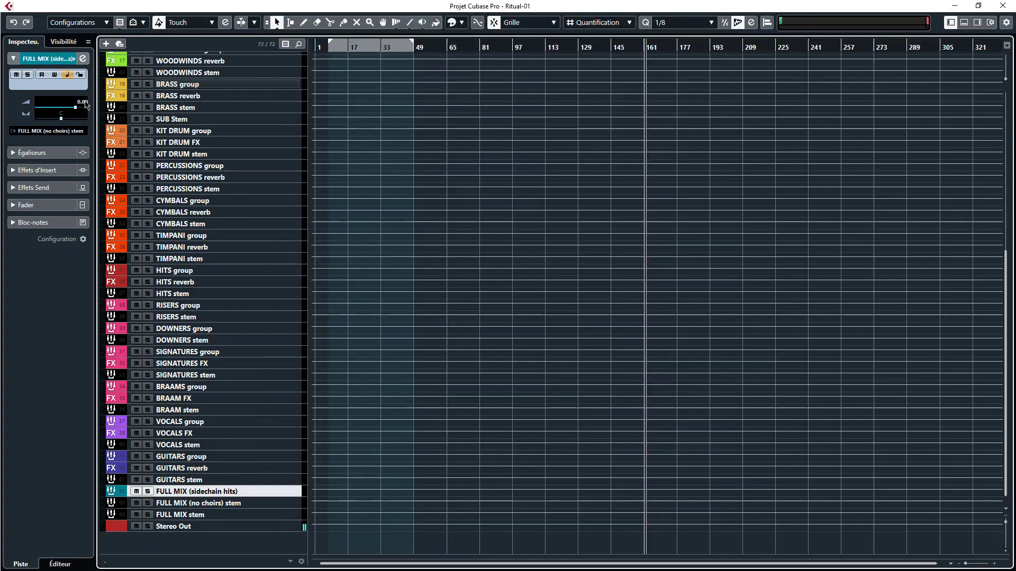
- Insert Neutron 3 as an effect on the FULL MIX (sidechain hits) bus
click(47, 170)
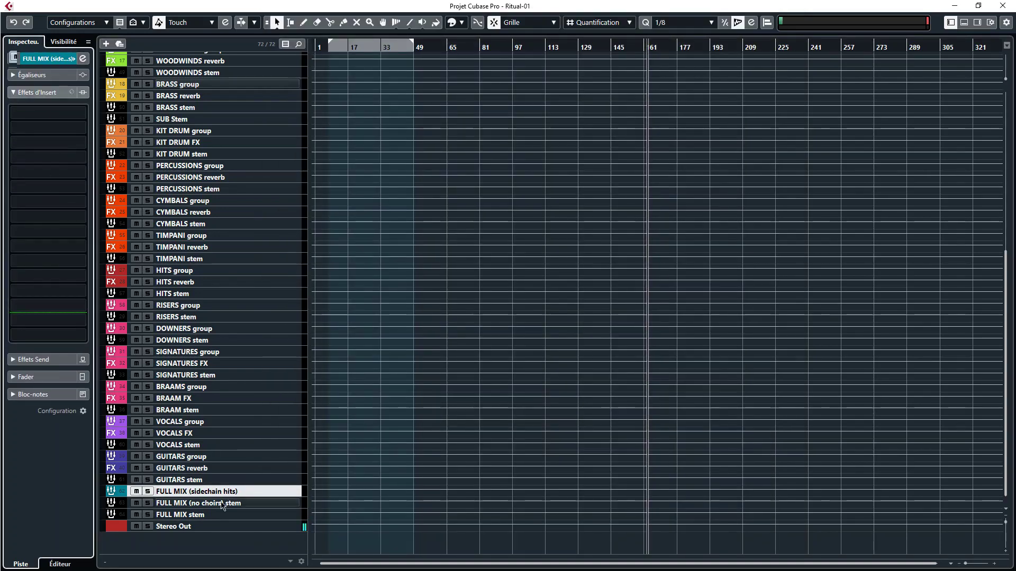
click(80, 113)
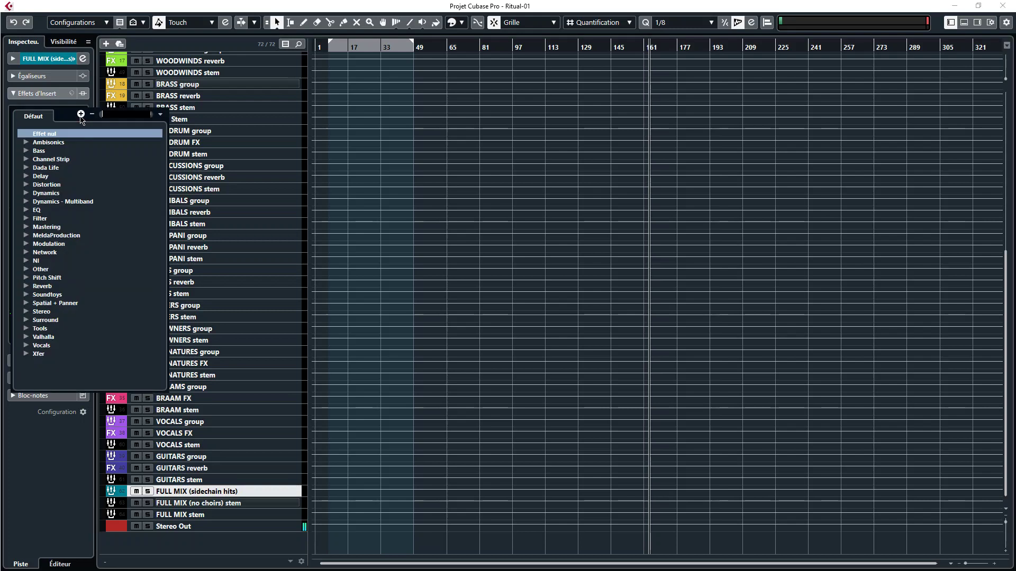
text(neuter)
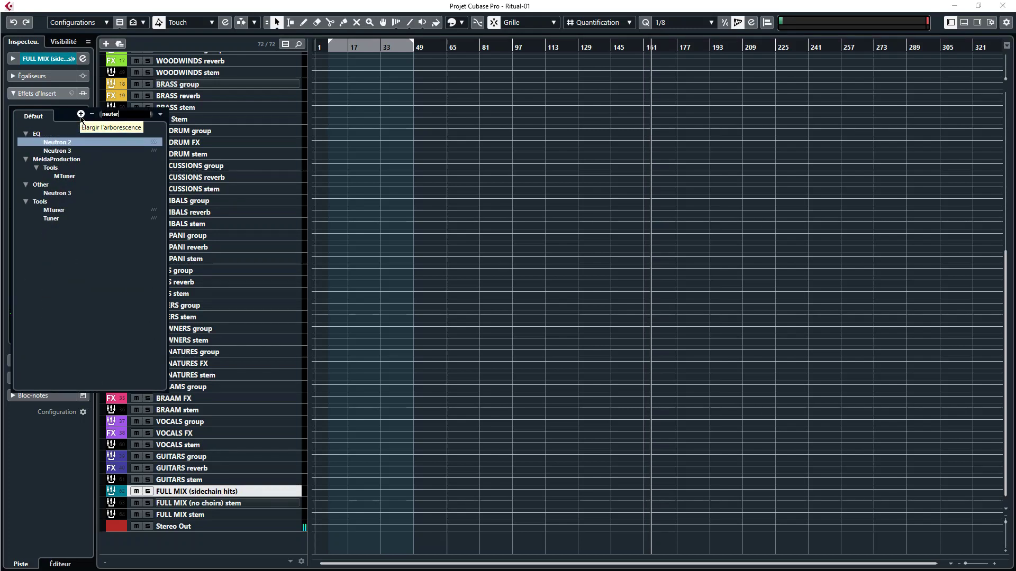
click(55, 151)
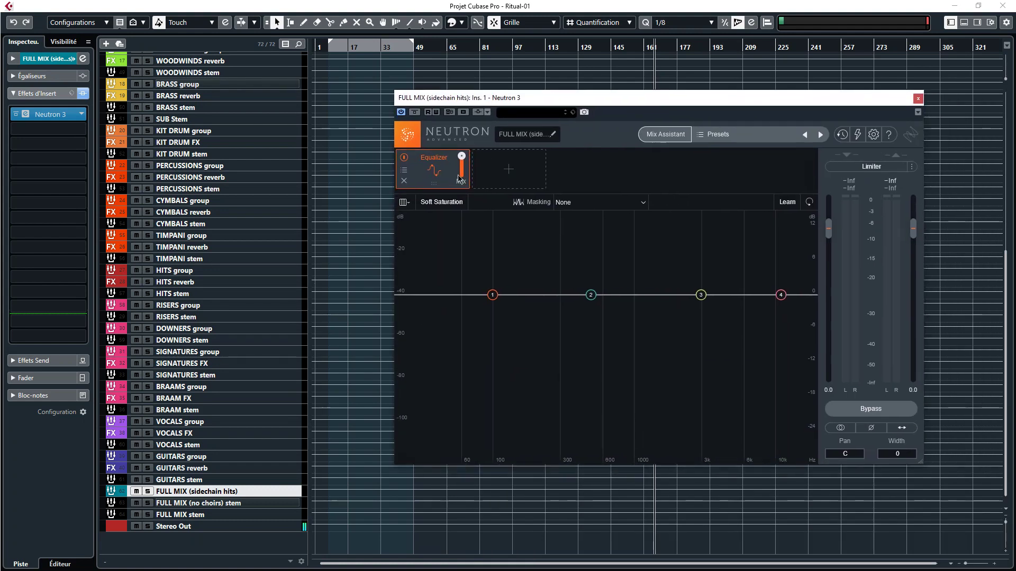
- Swap Neutron's Equalizer for a Compressor module loaded with the SC Comp Hits preset
click(403, 182)
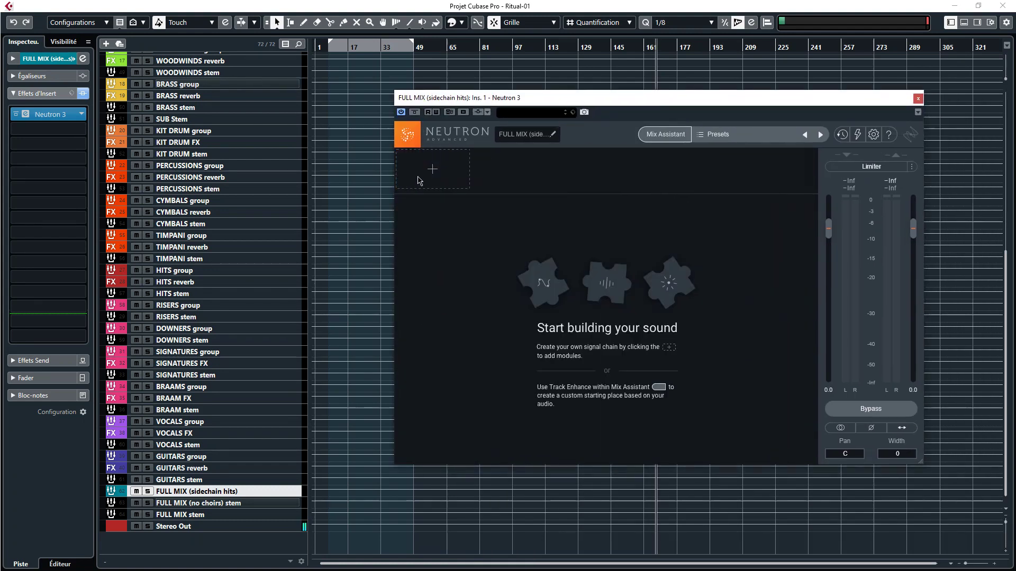
click(408, 180)
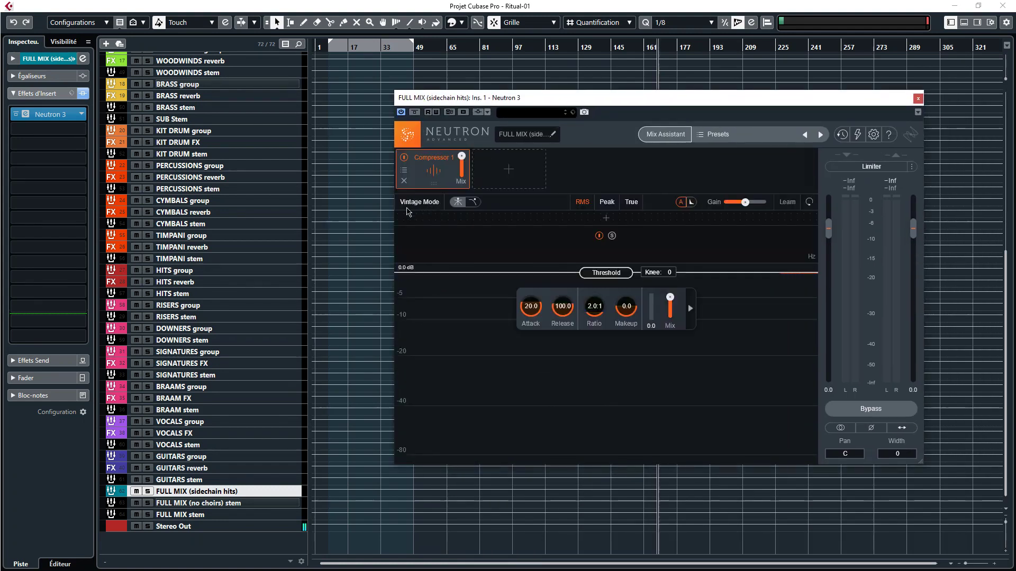
click(404, 170)
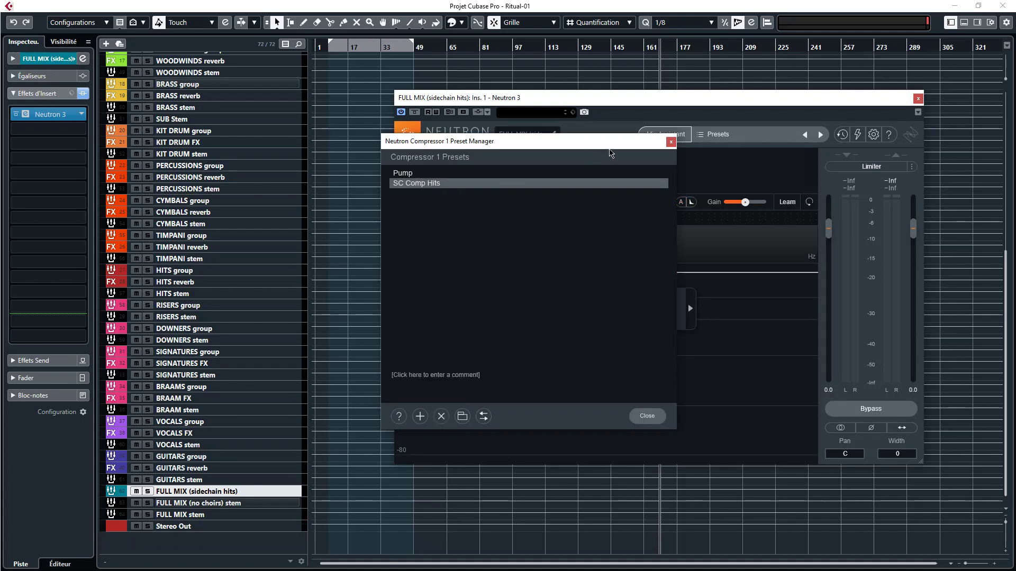
click(671, 142)
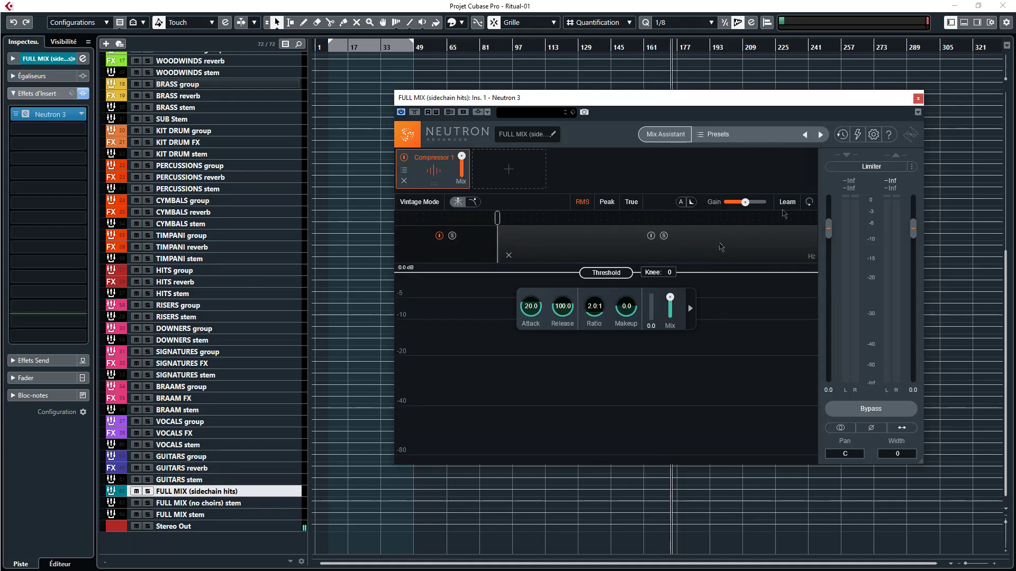
click(918, 99)
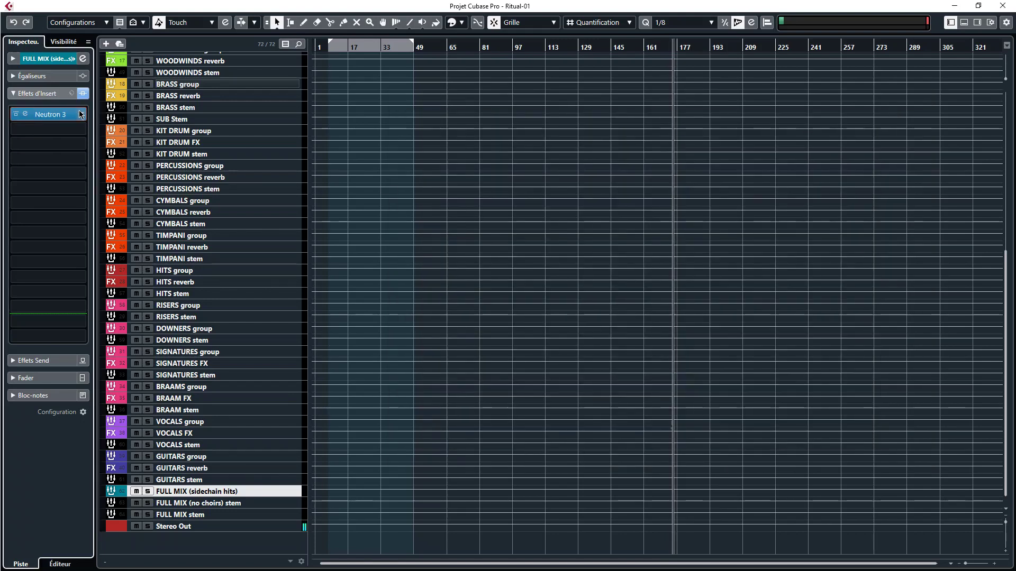
- Remove Neutron 3 from the bus inserts and return to the routing diagram PDF
click(59, 114)
click(61, 133)
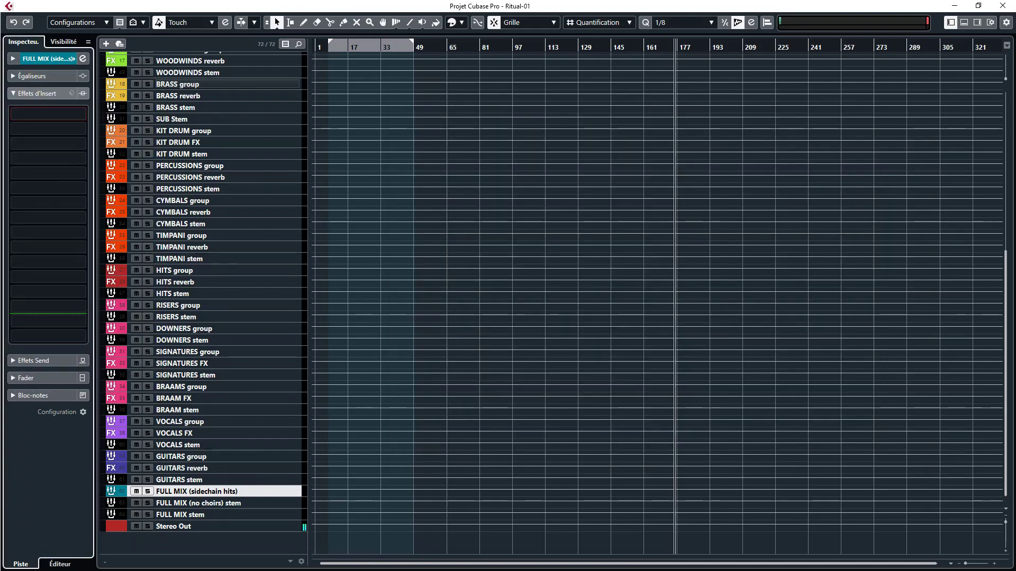
key(alt+Tab)
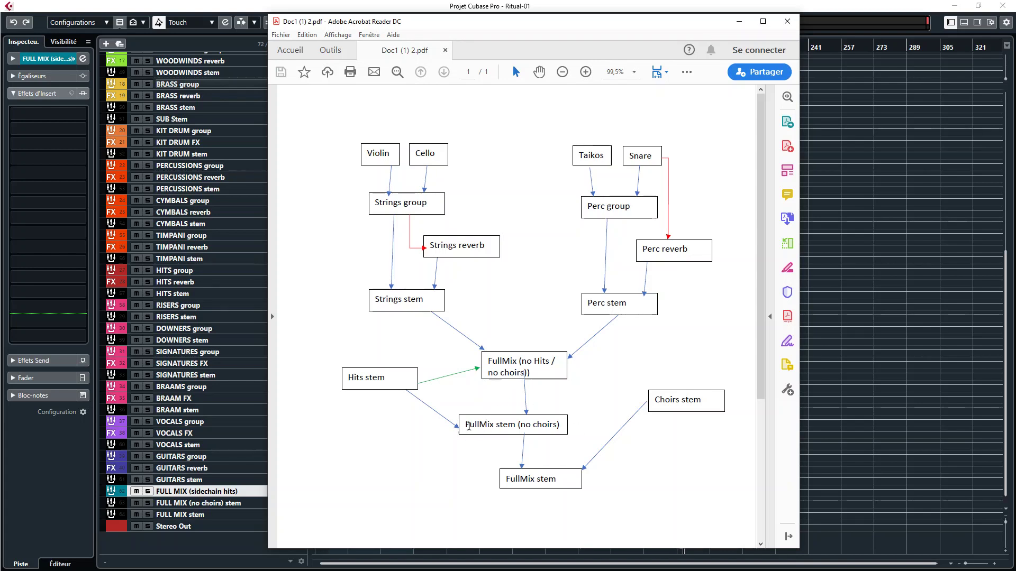
- Select and deselect the stem labels in the routing diagram, then go back to Cubase
drag(465, 425, 557, 480)
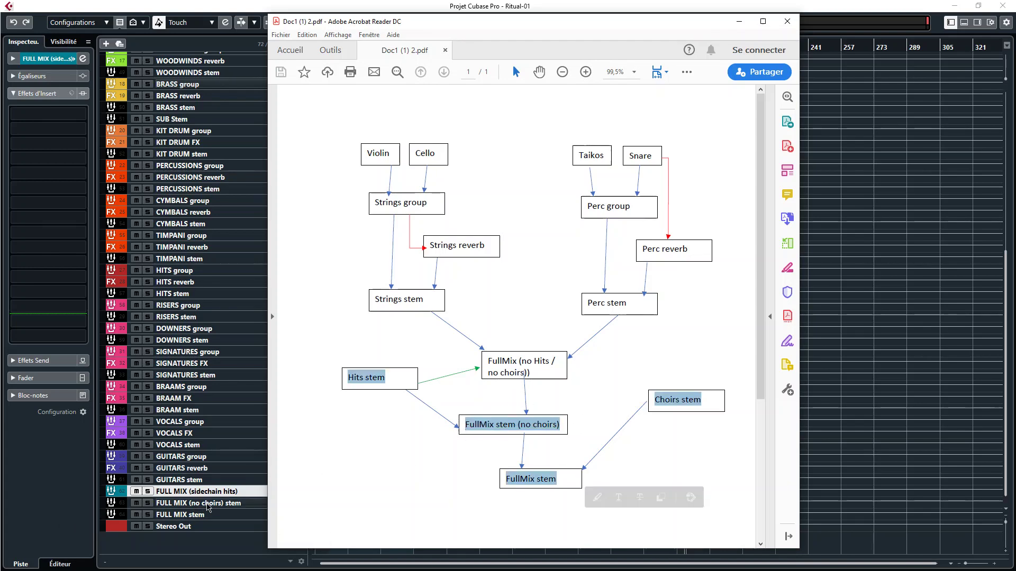
click(531, 407)
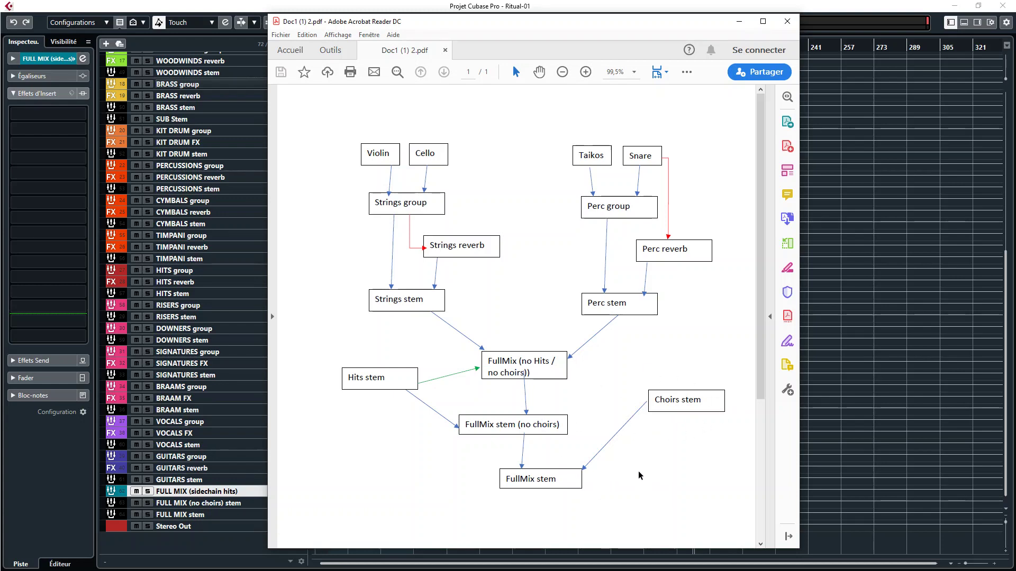
key(alt+Tab)
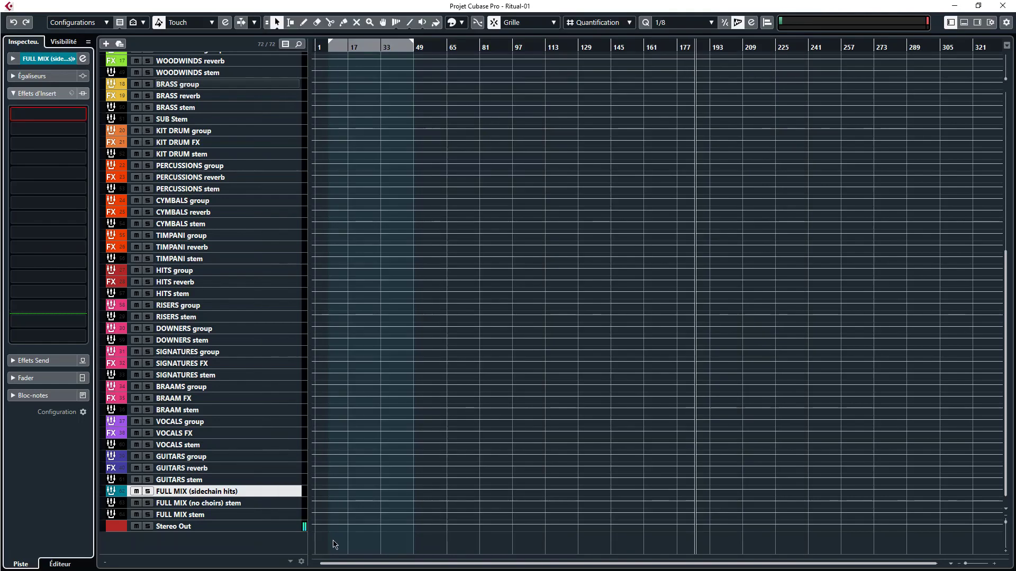
- Add a Kontakt 5 instrument track and name it 'Violin 1'
right_click(248, 536)
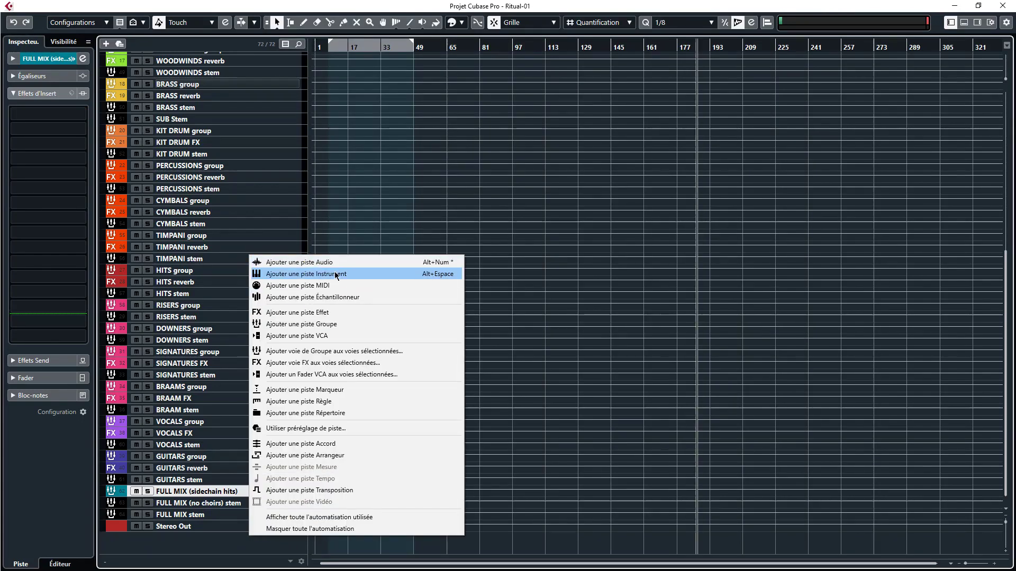
click(296, 273)
click(519, 249)
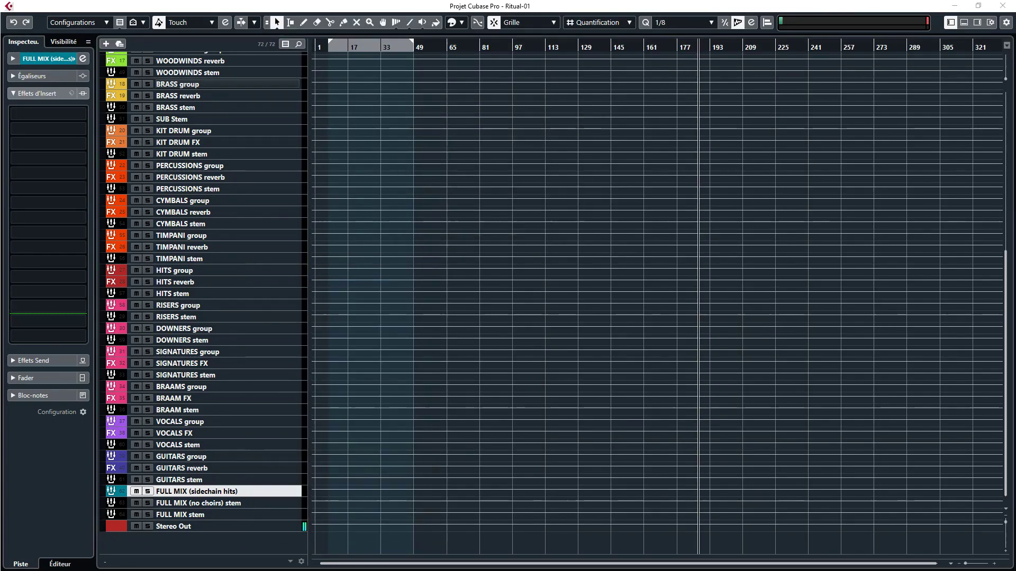
double_click(176, 503)
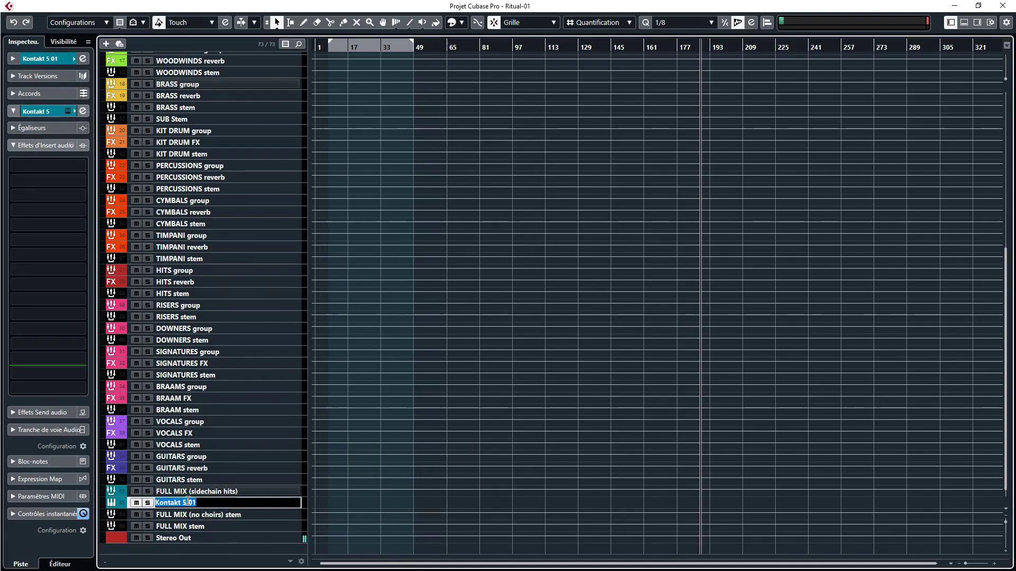
text(Violin 1)
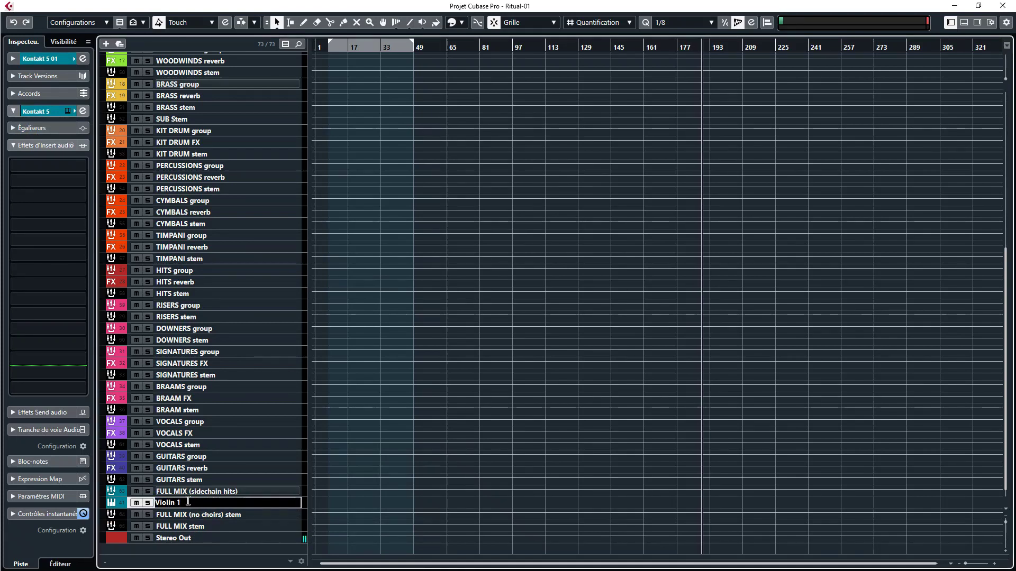
key(Return)
- Route Violin 1's output to the STRING LONG group and move the track below Stereo Out
key(e)
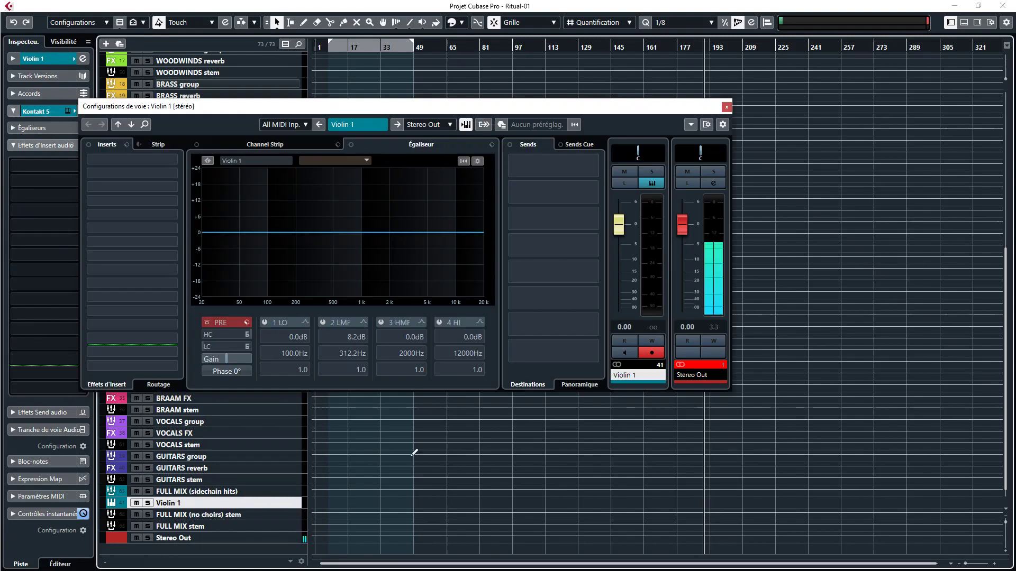
click(435, 127)
click(454, 144)
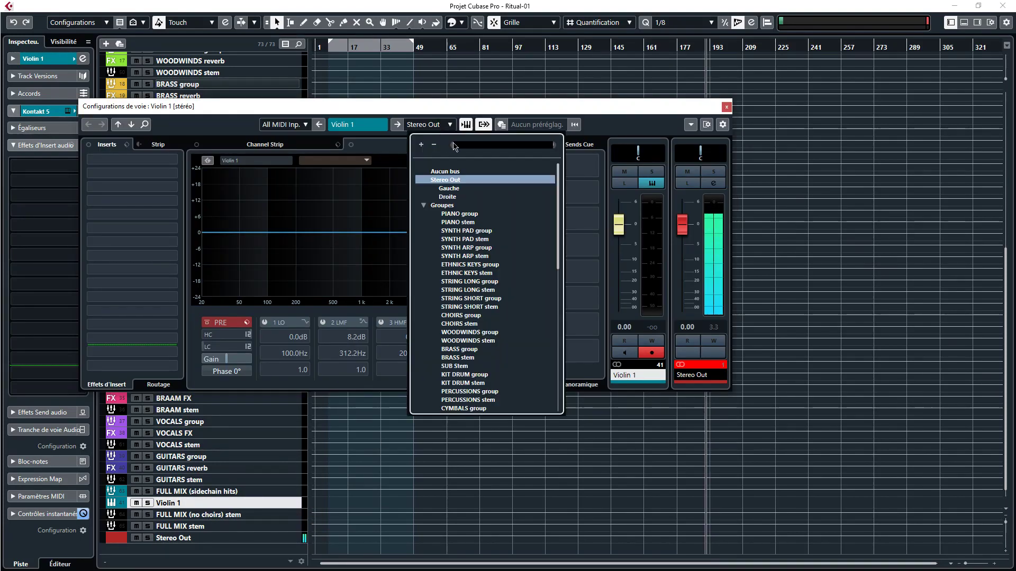
text(string)
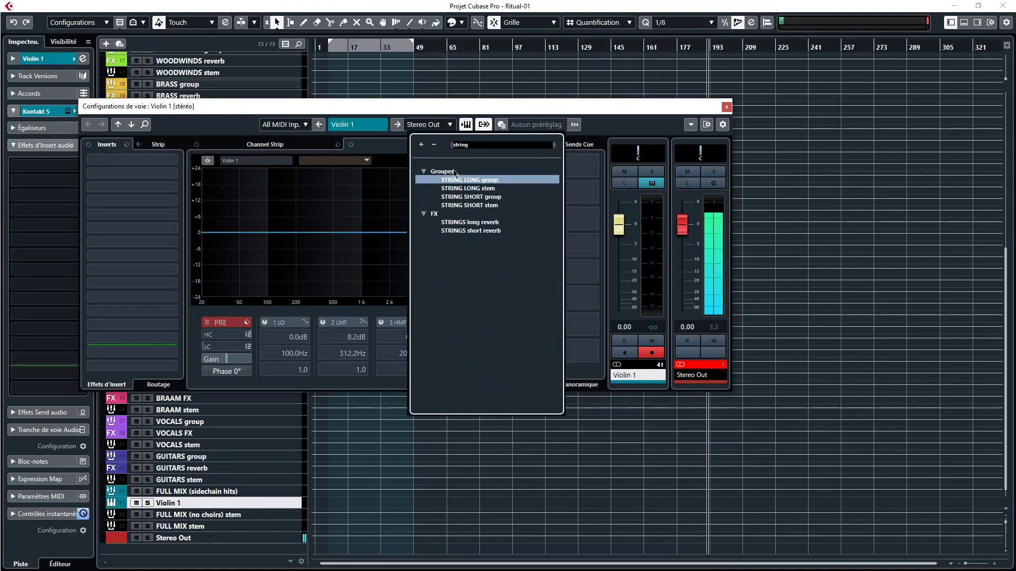
click(483, 181)
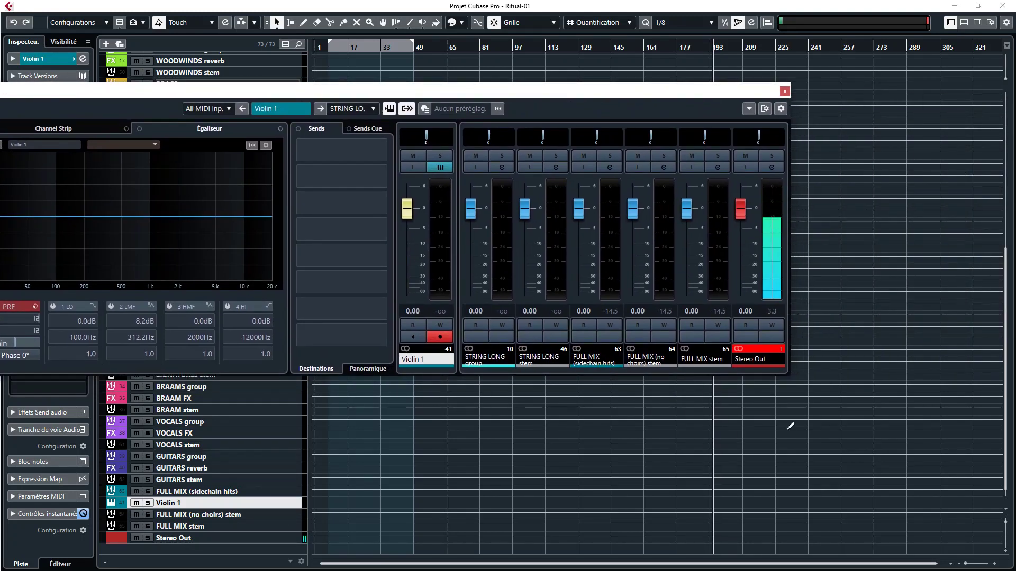
drag(516, 95, 570, 79)
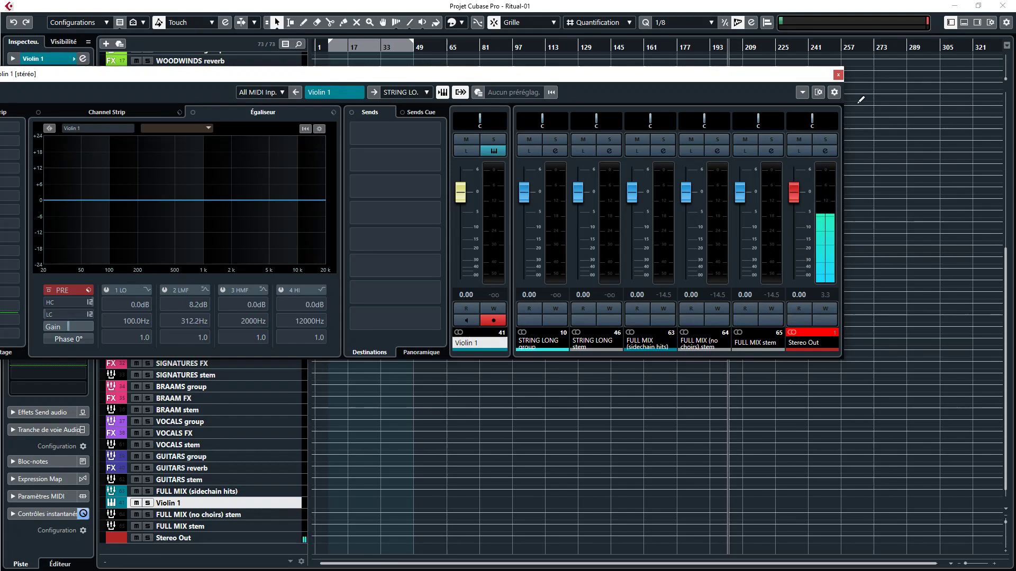
click(838, 74)
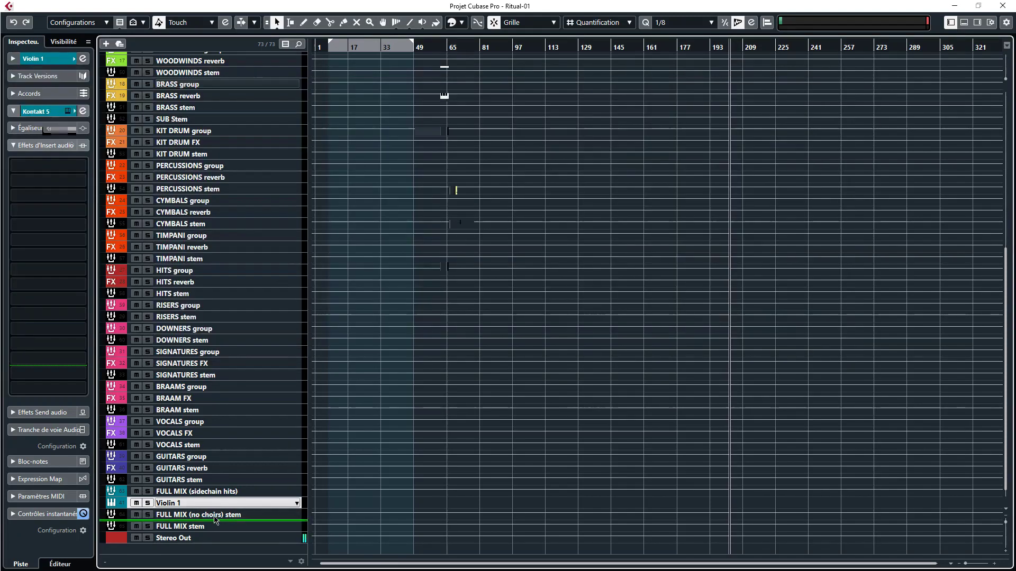
drag(214, 521, 214, 545)
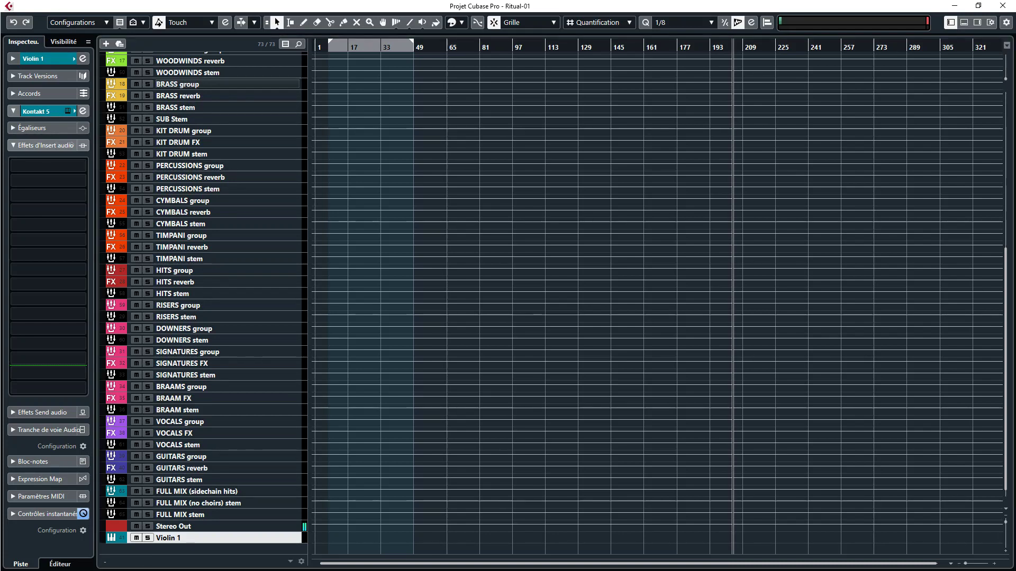
- Open Export Audio Mixdown in multiple-channel mode and filter the channel list by 'stem'
key(ctrl+shift+e)
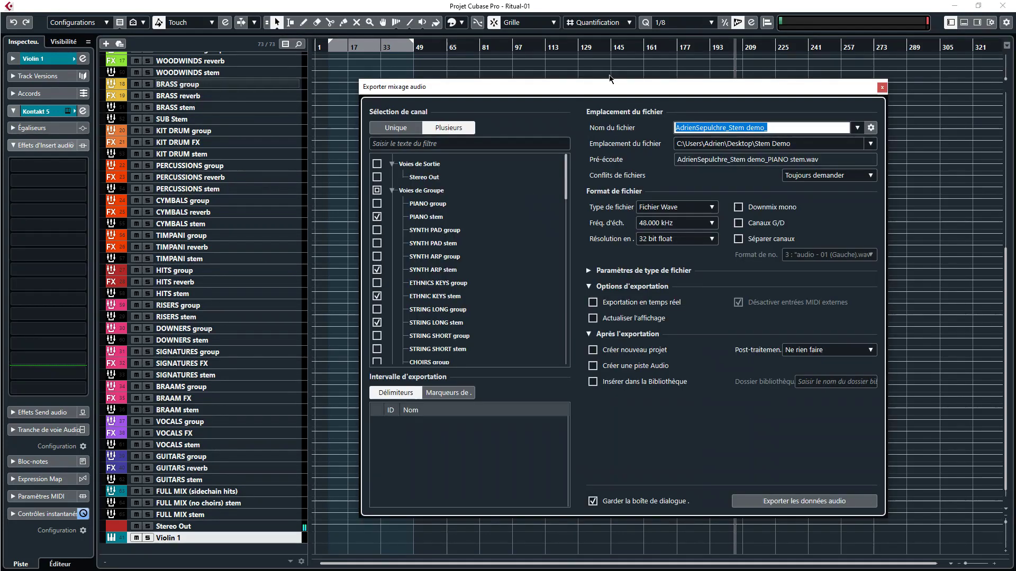
drag(609, 86, 576, 60)
click(363, 101)
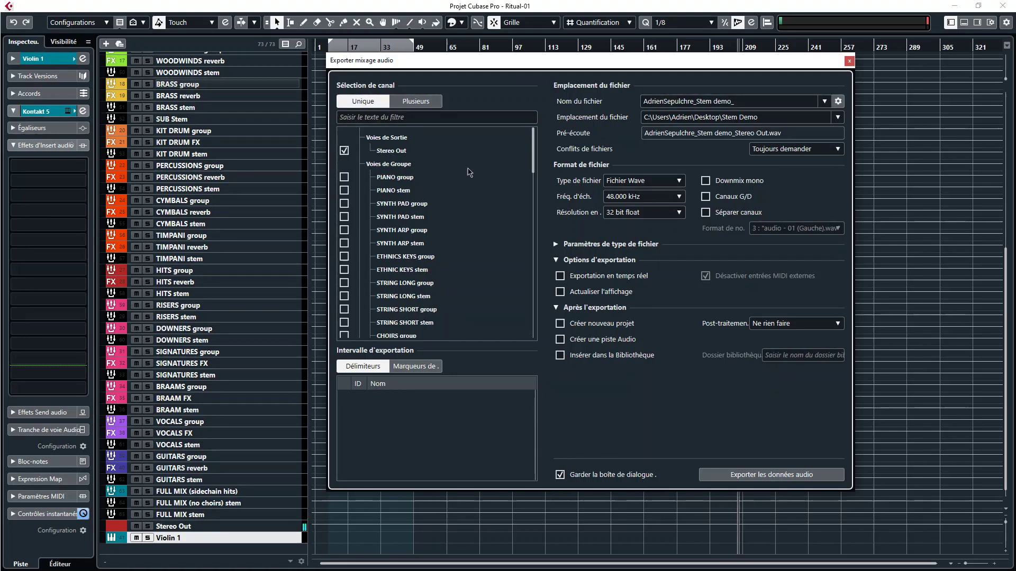
click(436, 100)
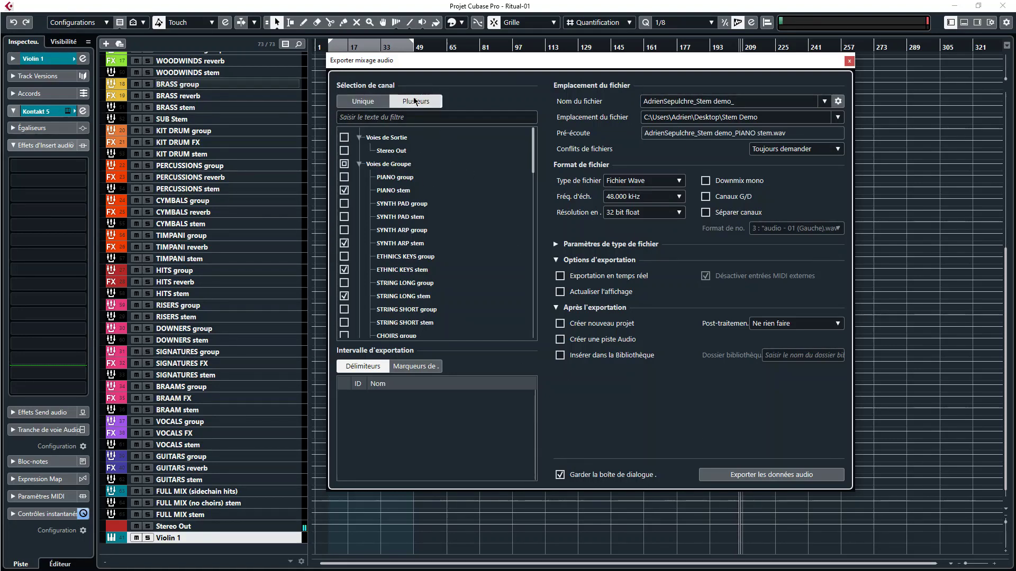
click(397, 119)
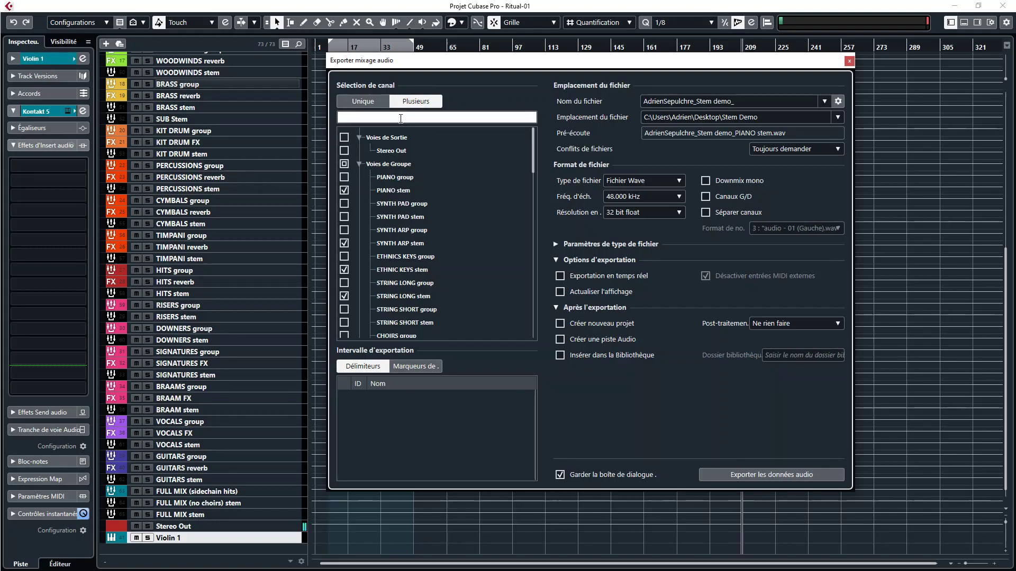
text(stem)
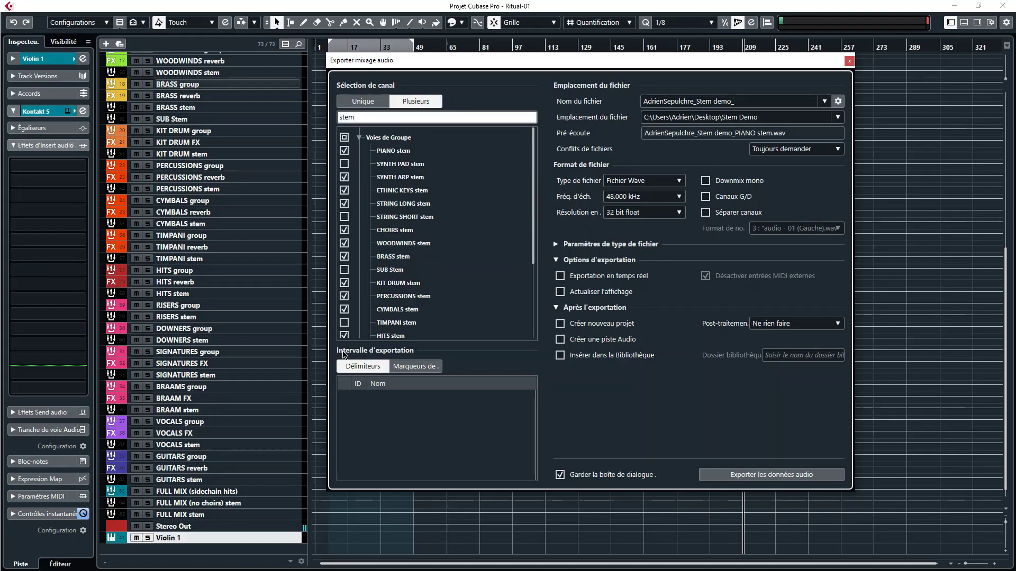
- Tick and untick the stem channels to choose the exports, leaving SUB and TIMPANI stems out
click(344, 164)
click(344, 190)
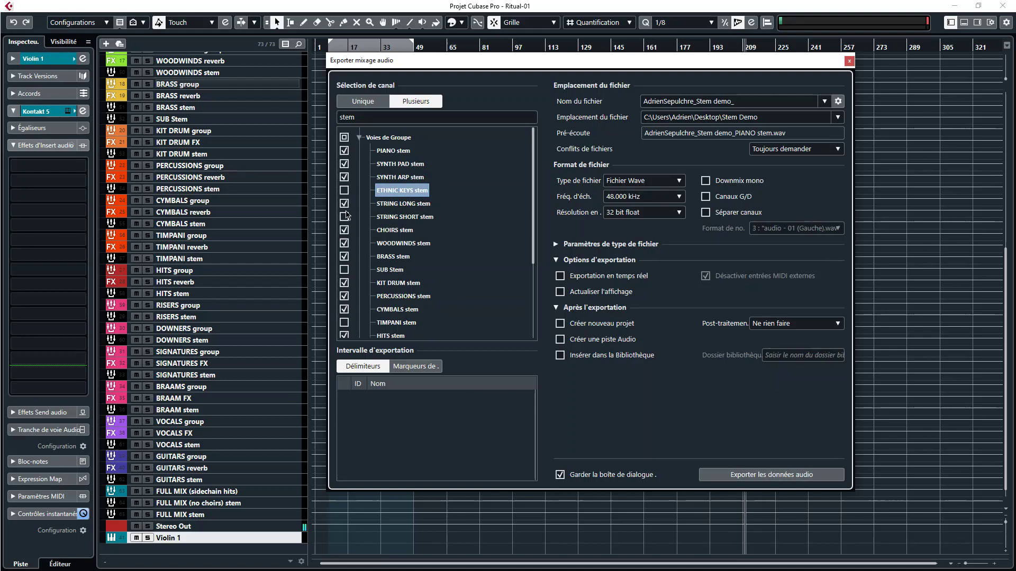
click(344, 217)
click(344, 243)
click(344, 256)
click(344, 269)
scroll(346, 238, down, 2)
click(345, 160)
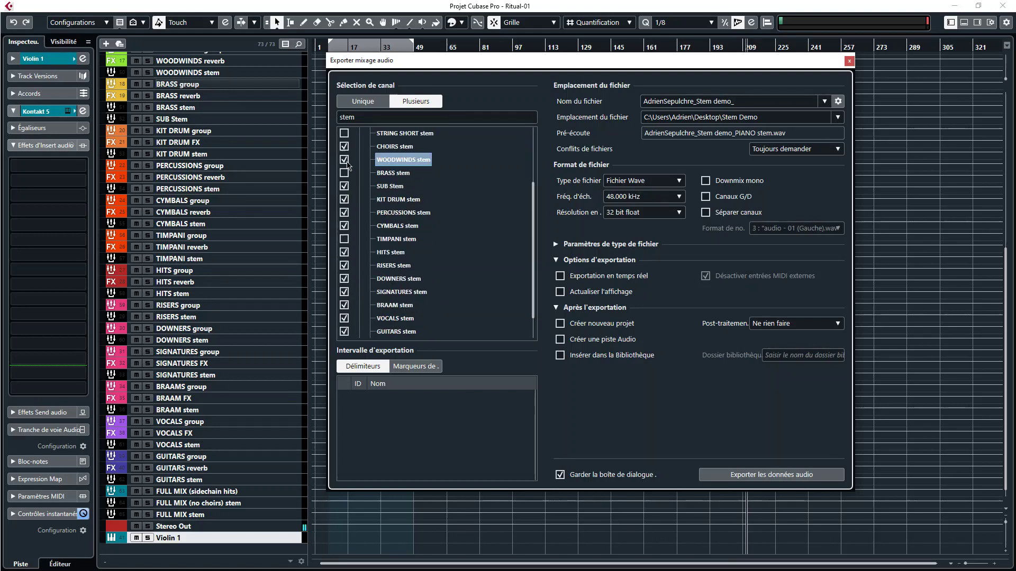
click(344, 160)
click(344, 186)
click(344, 172)
click(344, 146)
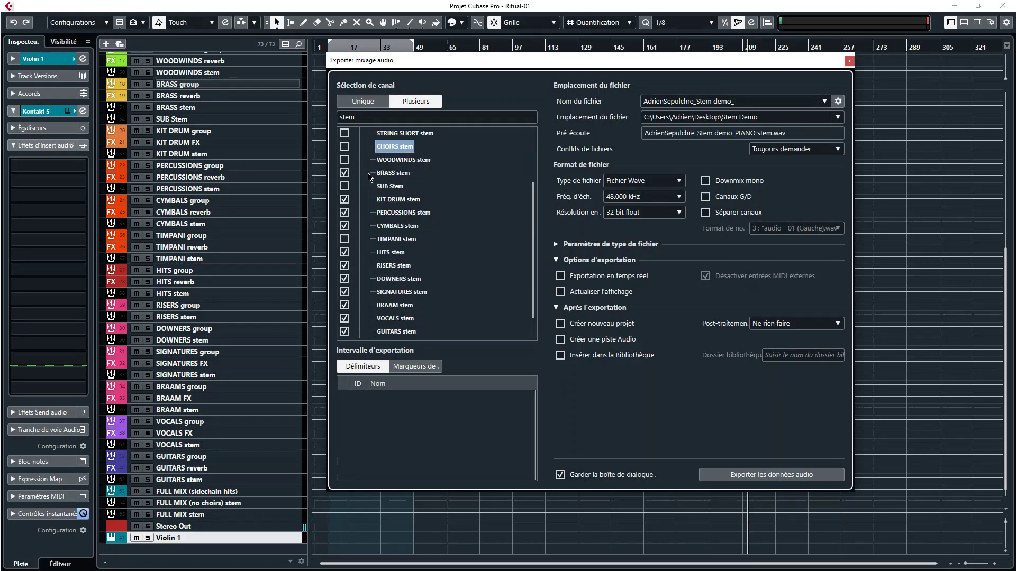
scroll(447, 174, down, 2)
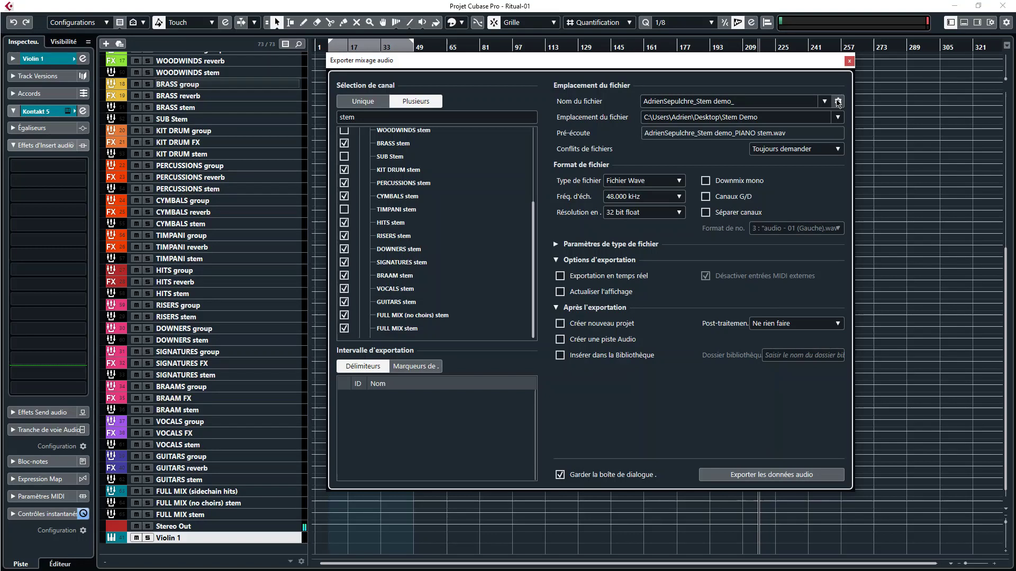
click(837, 102)
- Set the multichannel naming scheme to Name + Channel Name and start exporting the stems
drag(577, 179, 605, 152)
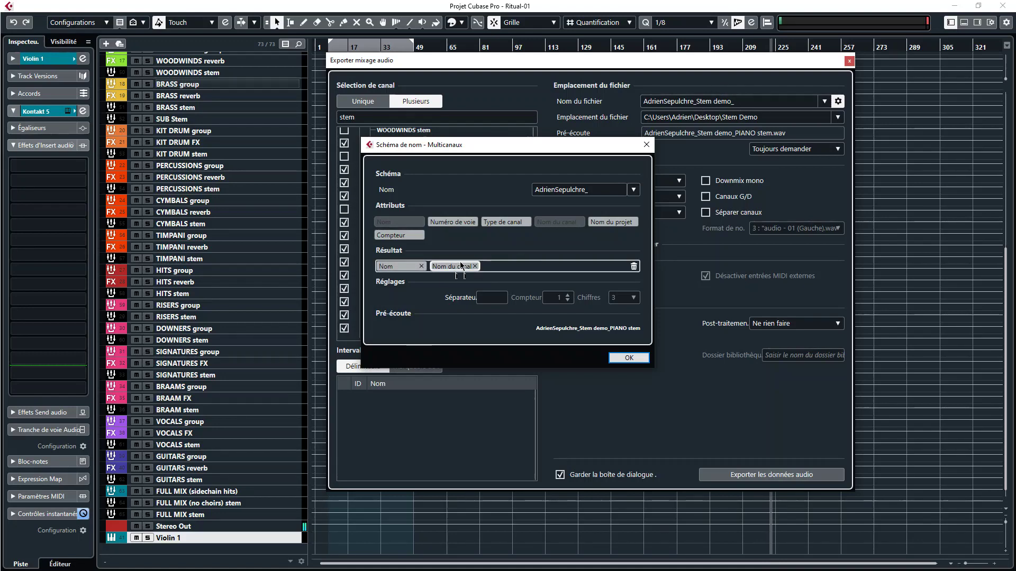
click(646, 144)
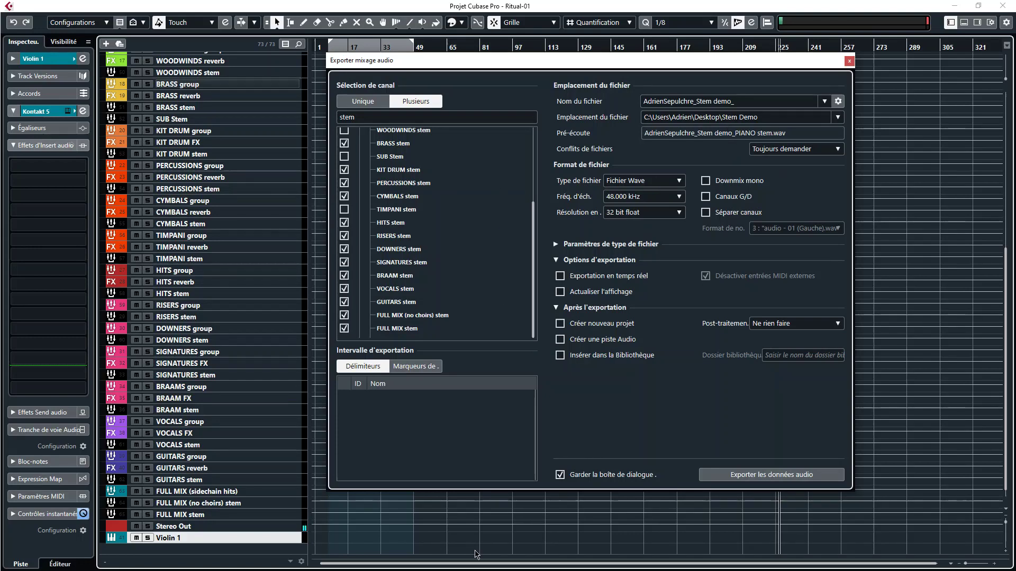
key(super+Down)
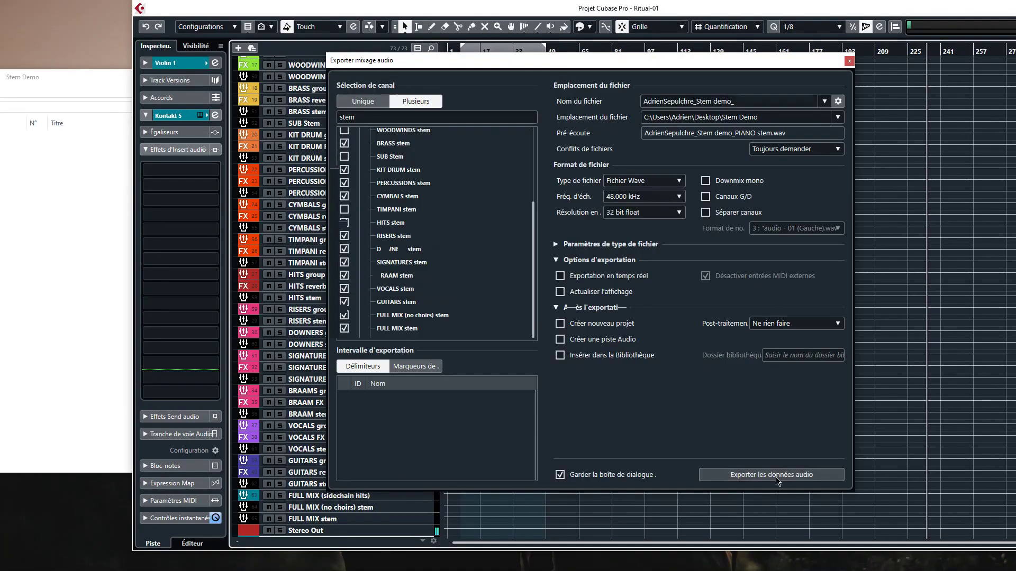
click(772, 475)
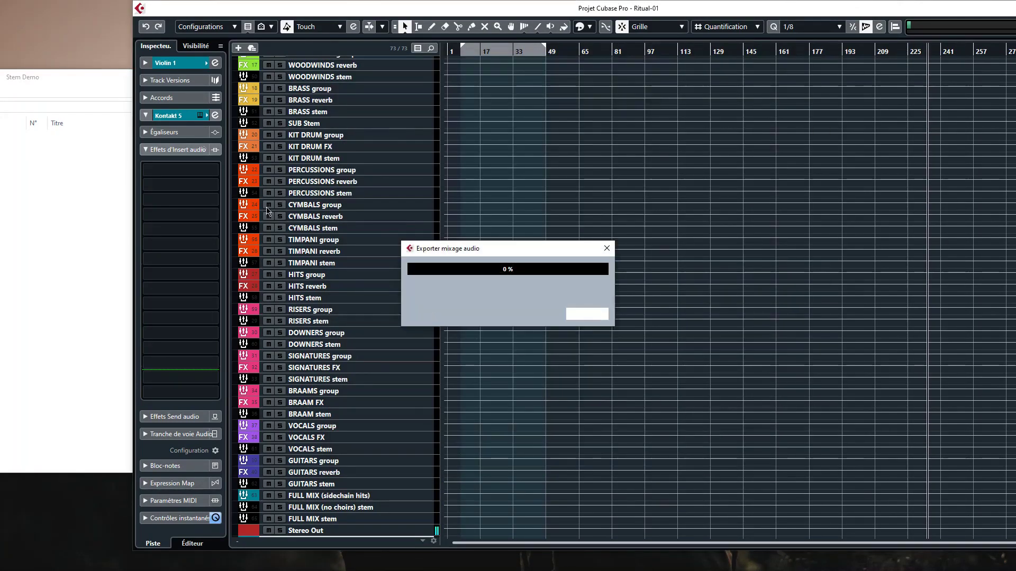
- Widen the Name column in the Stem Demo folder to read the exported stem file names
click(84, 83)
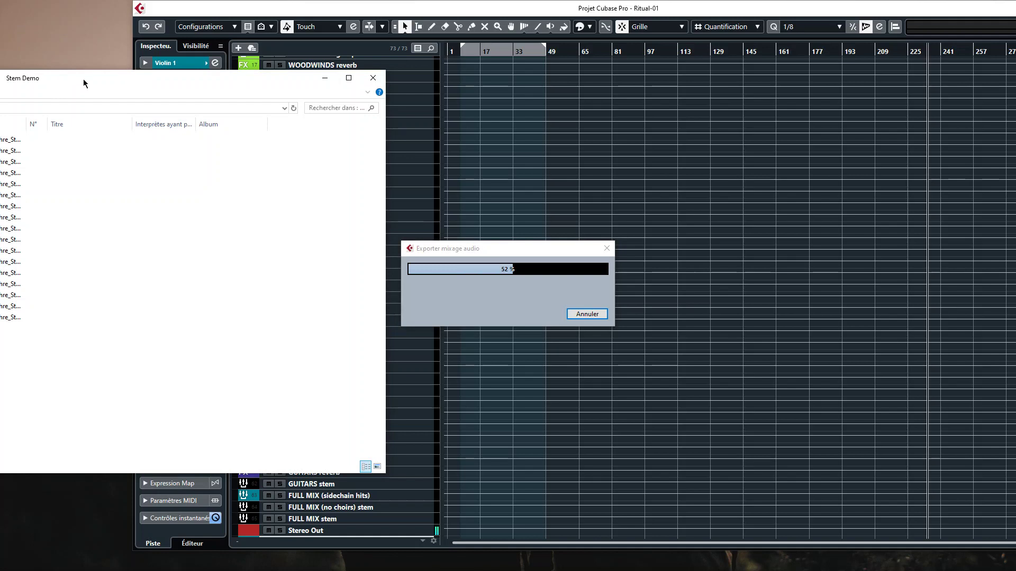
drag(84, 78, 155, 75)
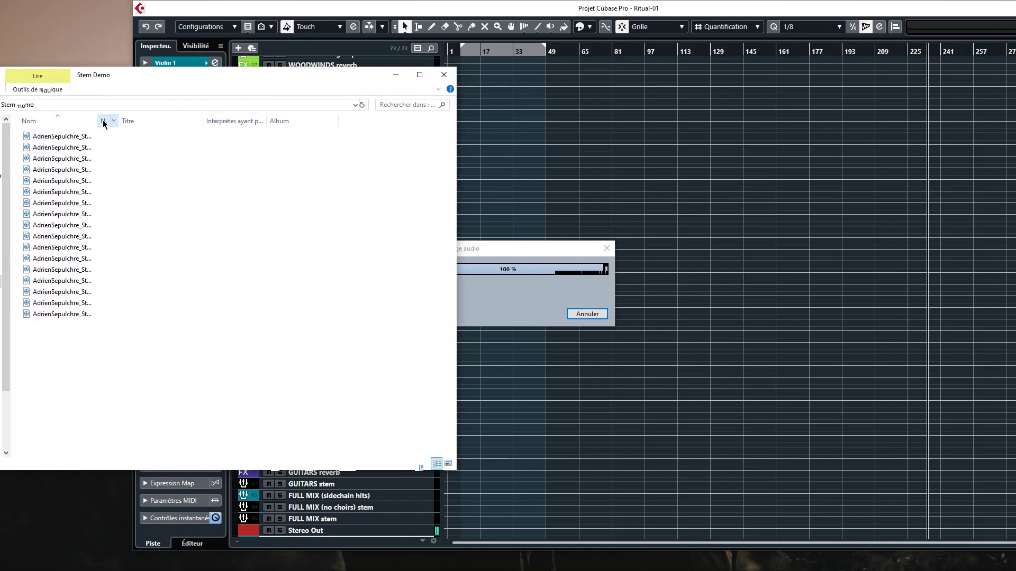
drag(104, 121, 254, 121)
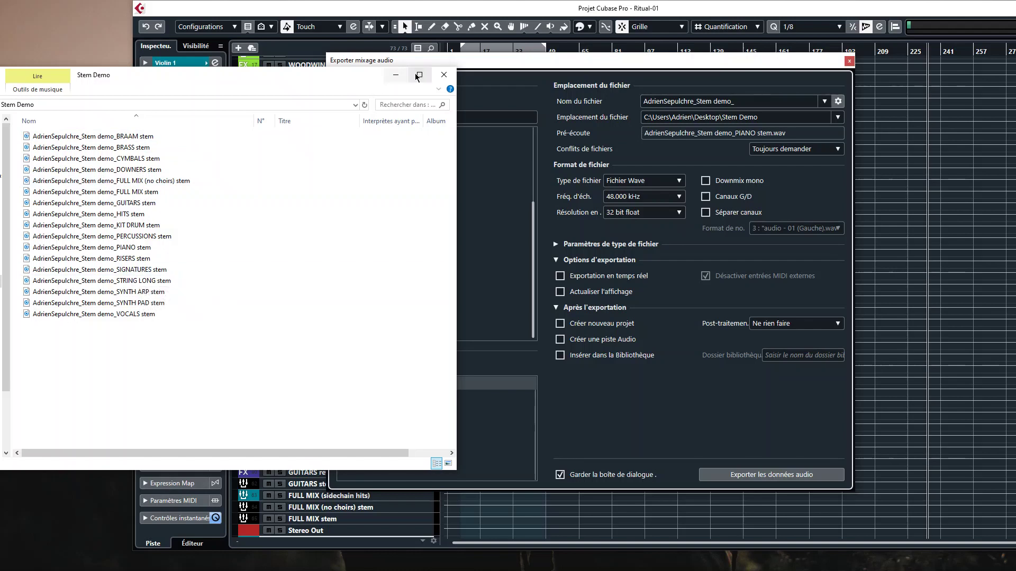
- Close the Export Audio Mixdown dialog and the Stem Demo folder window
click(685, 64)
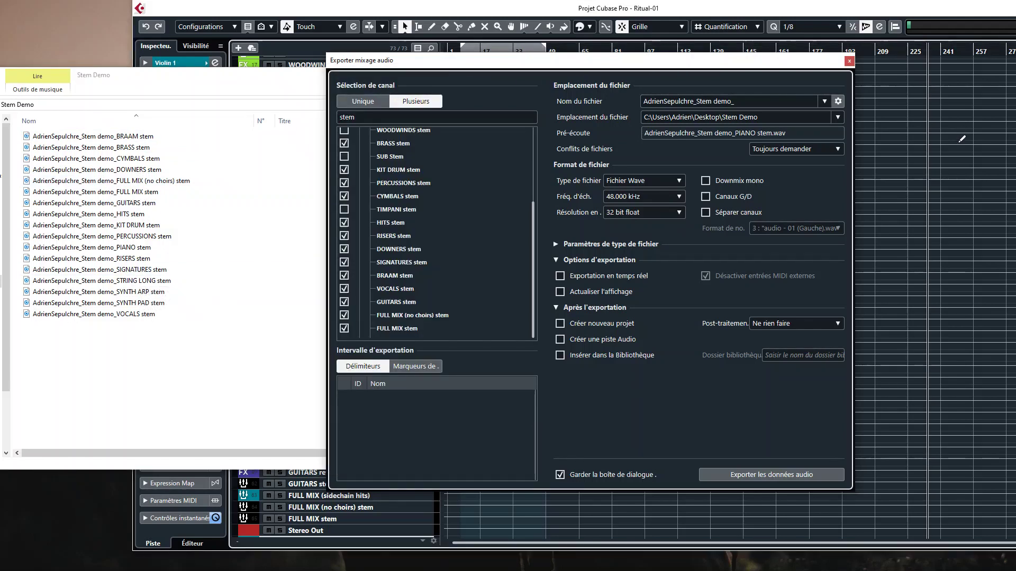
click(849, 62)
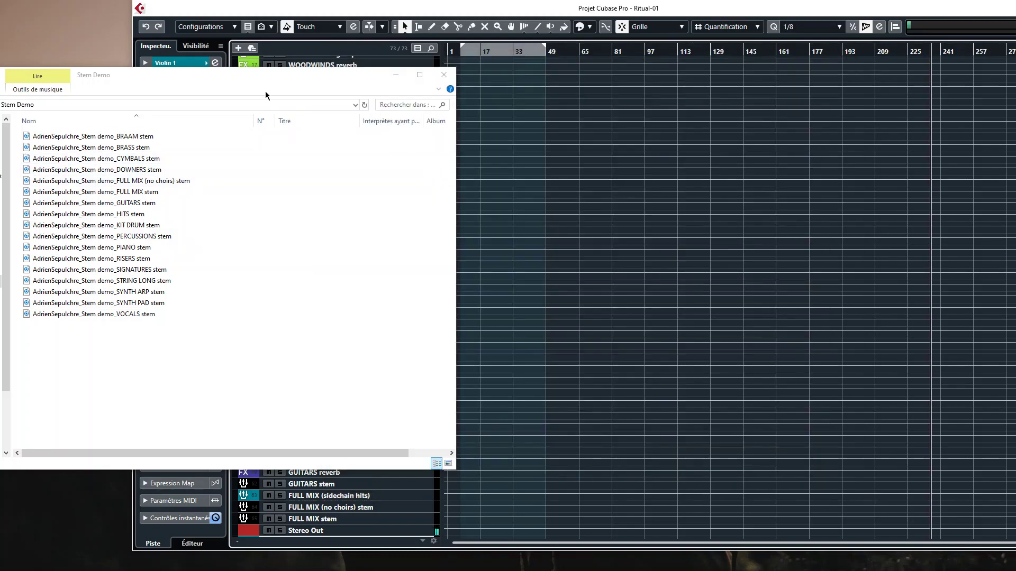
drag(265, 95, 424, 99)
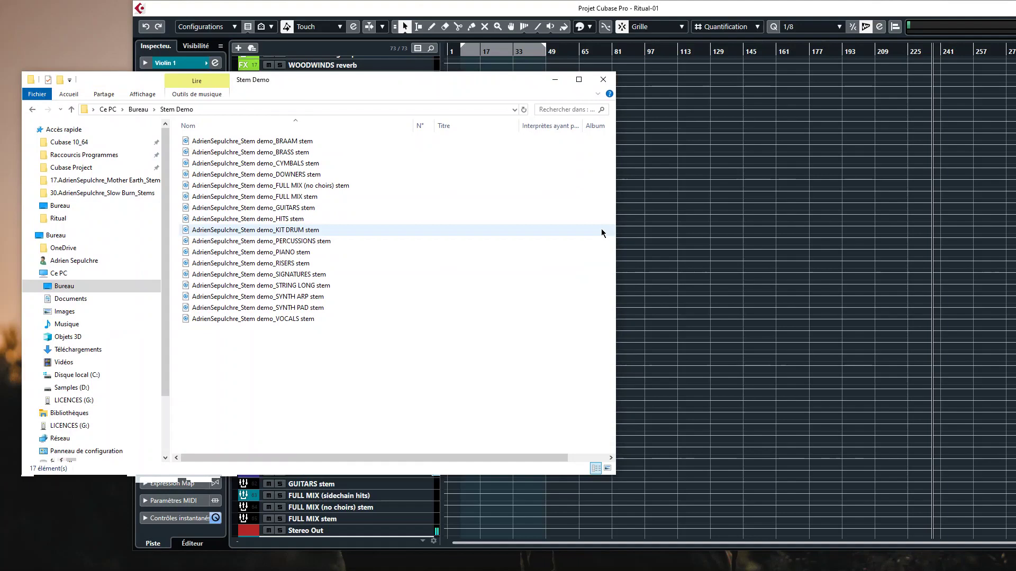
click(605, 84)
- Maximize Cubase, scroll through the Ritual-01 track list, then switch to the Mixing Course web page
double_click(657, 16)
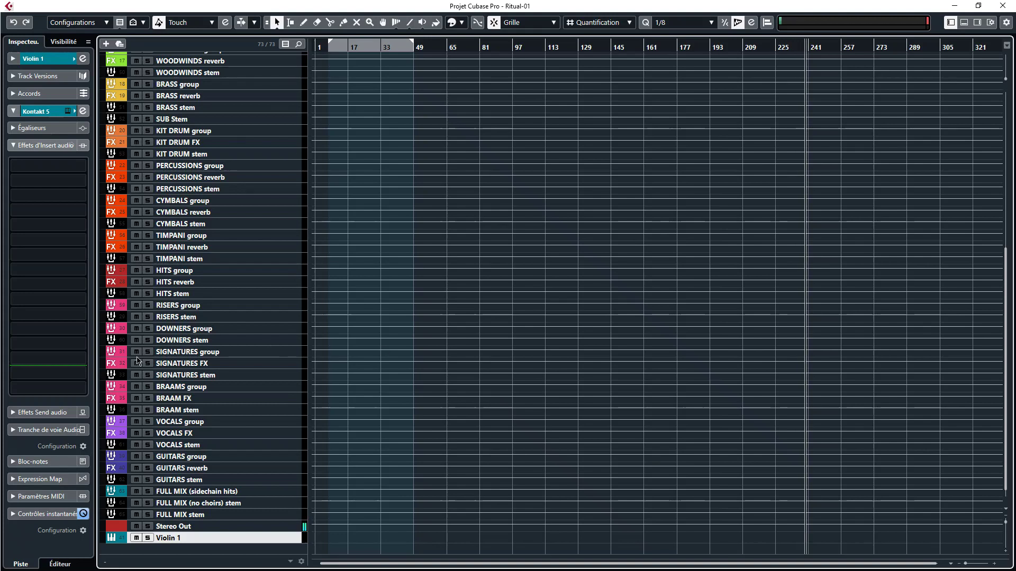
scroll(238, 206, up, 10)
scroll(238, 207, down, 10)
scroll(291, 230, up, 10)
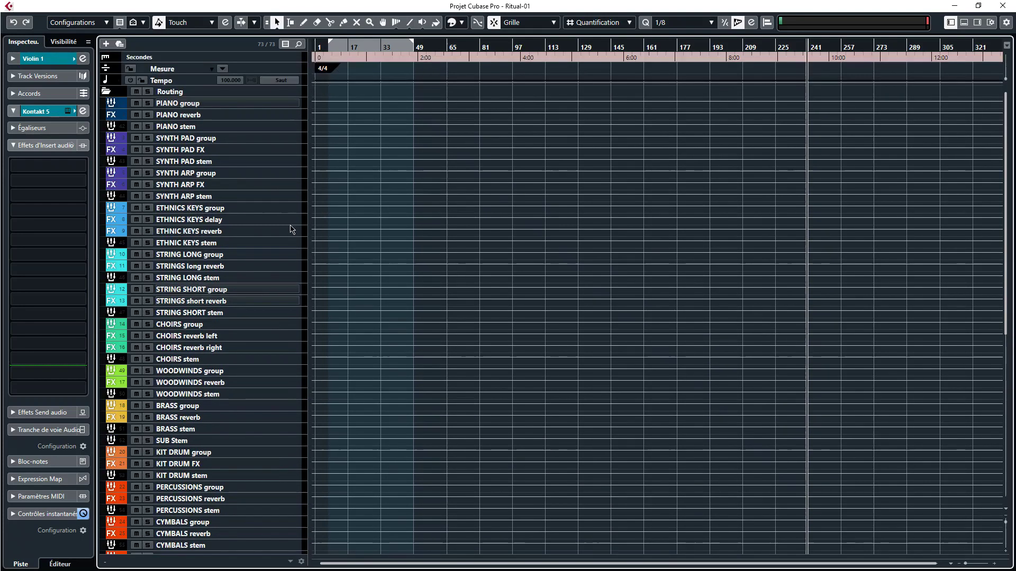
scroll(291, 230, down, 10)
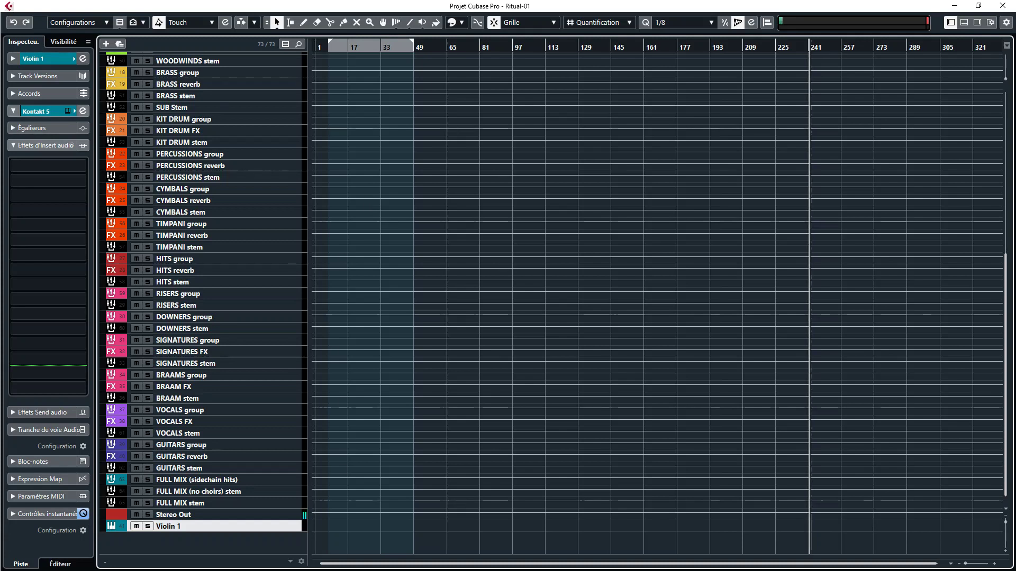
key(alt+Tab)
key(alt+Tab)
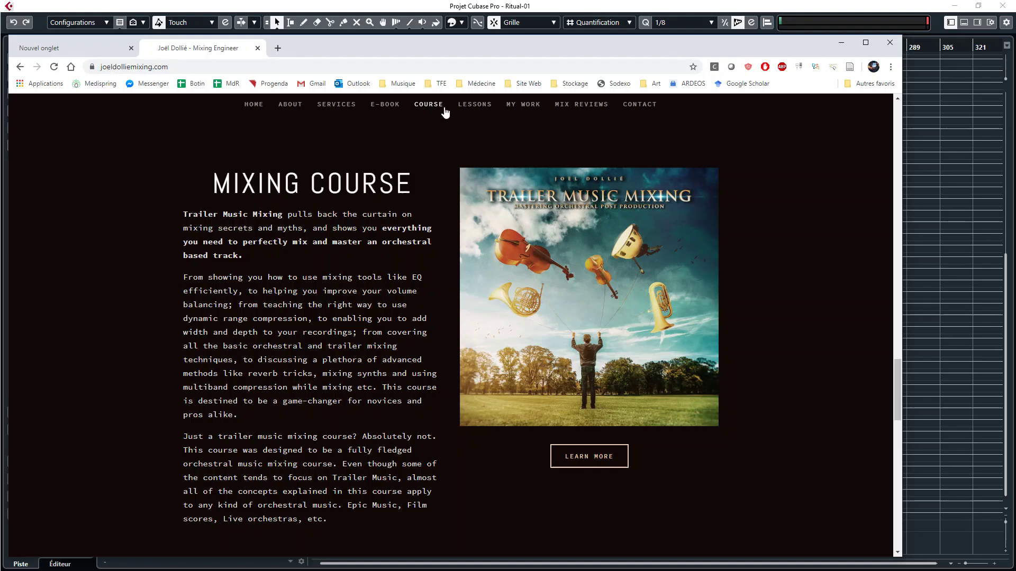
- Show the mixing site's Private Lessons page, then shift the browser window down and right
click(472, 105)
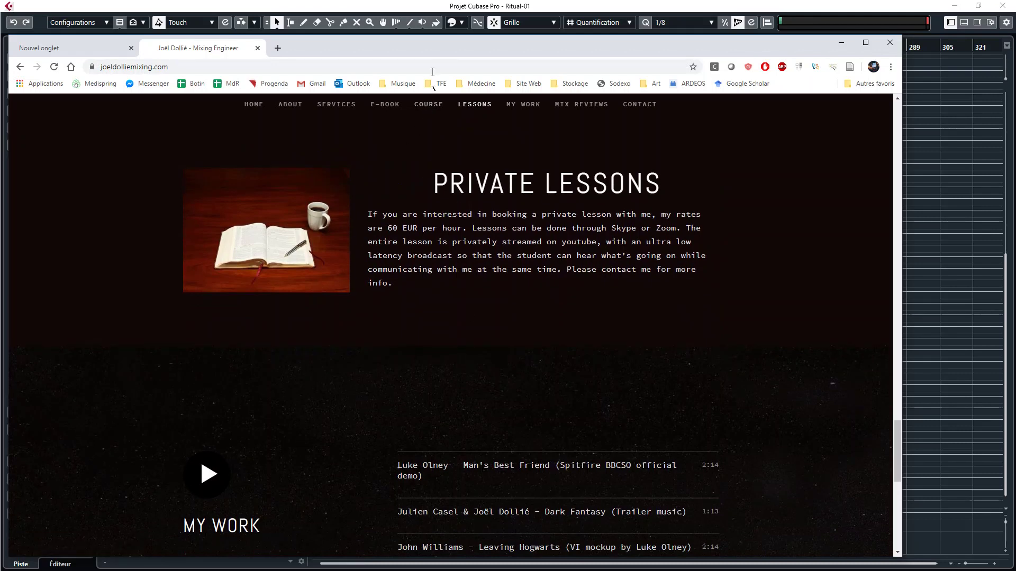
drag(435, 54, 464, 570)
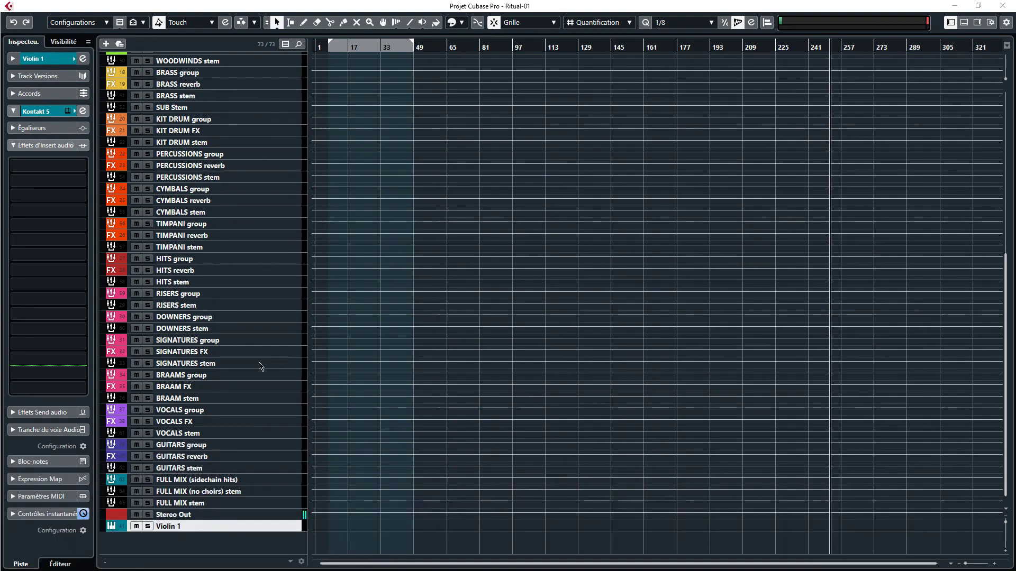
- Back in Cubase, collapse the Routing folder so only ruler, tempo and Routing tracks show
click(253, 258)
scroll(254, 267, up, 10)
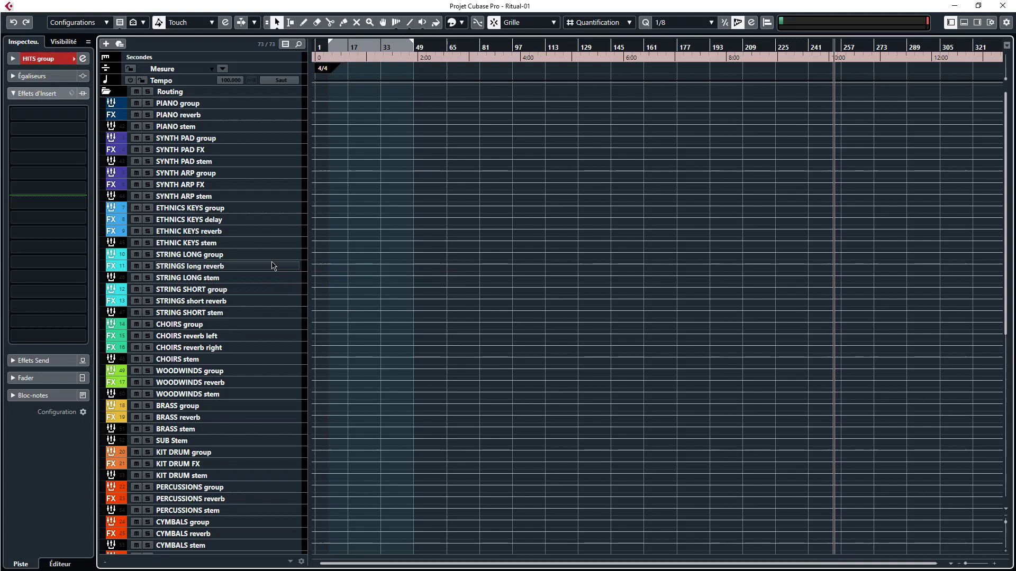
scroll(273, 266, down, 5)
scroll(284, 272, up, 5)
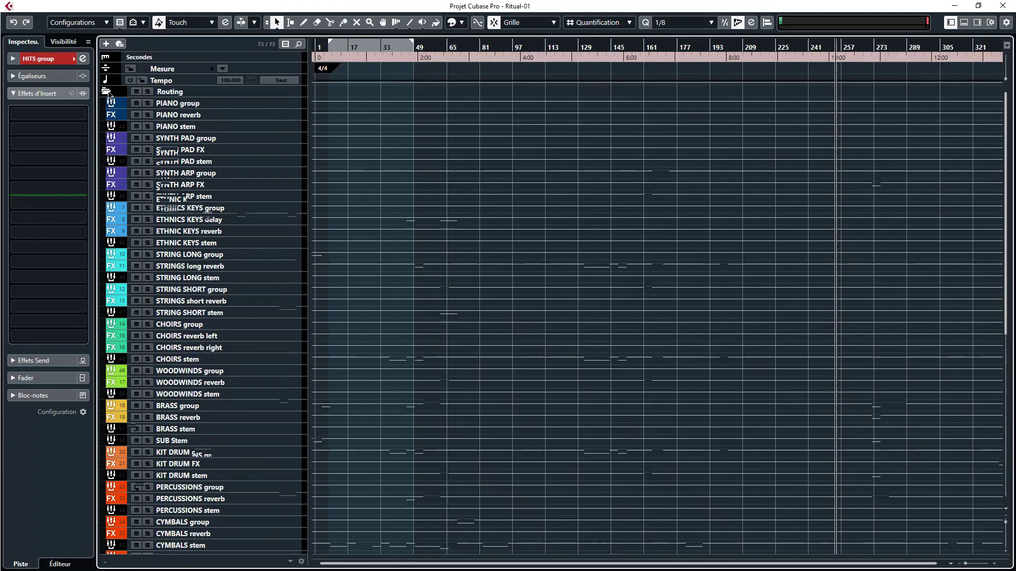
click(107, 92)
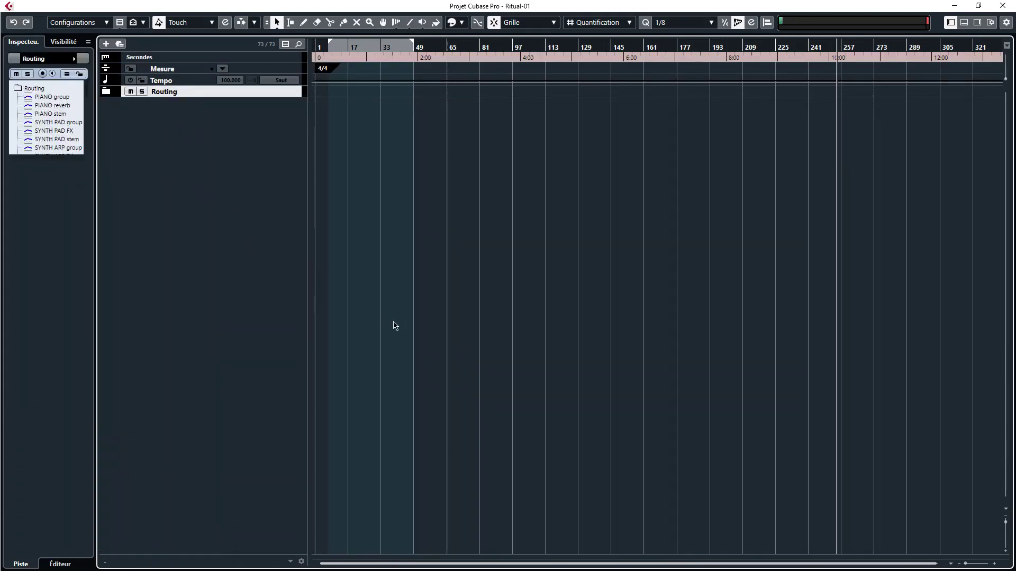